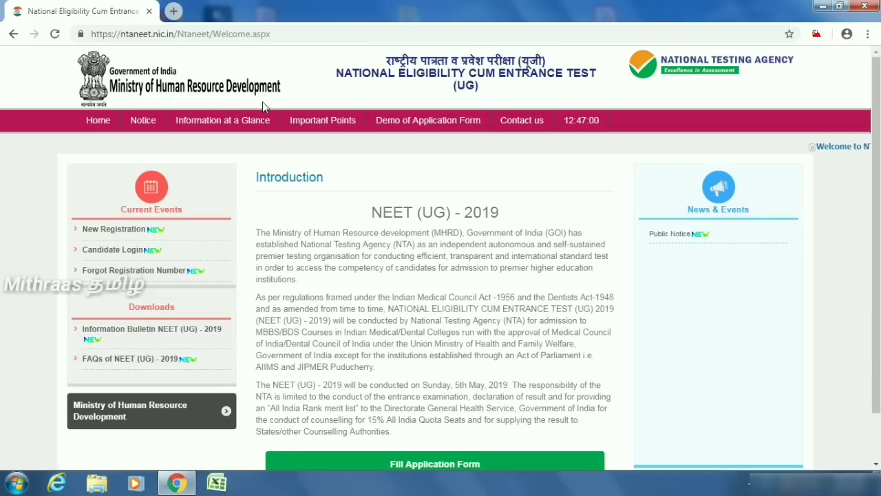
- Open the online application form instructions and read down to the declaration and Proceed button
scroll(262, 106, down, 1)
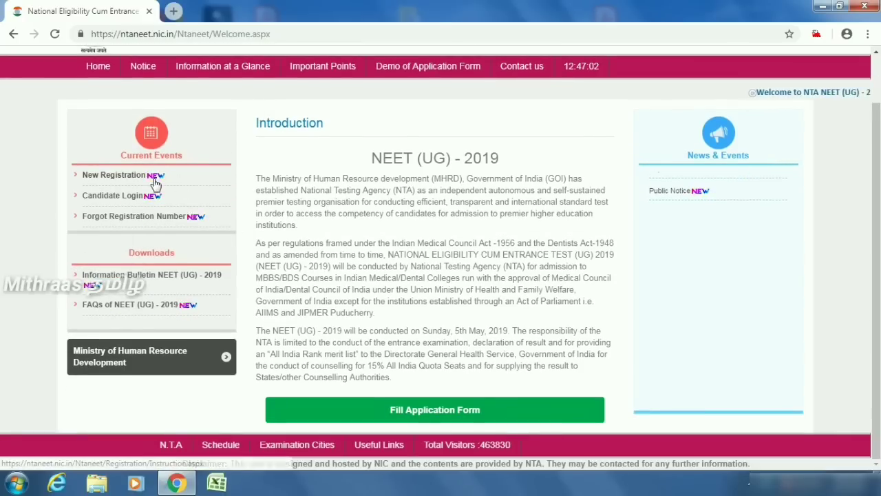
click(446, 411)
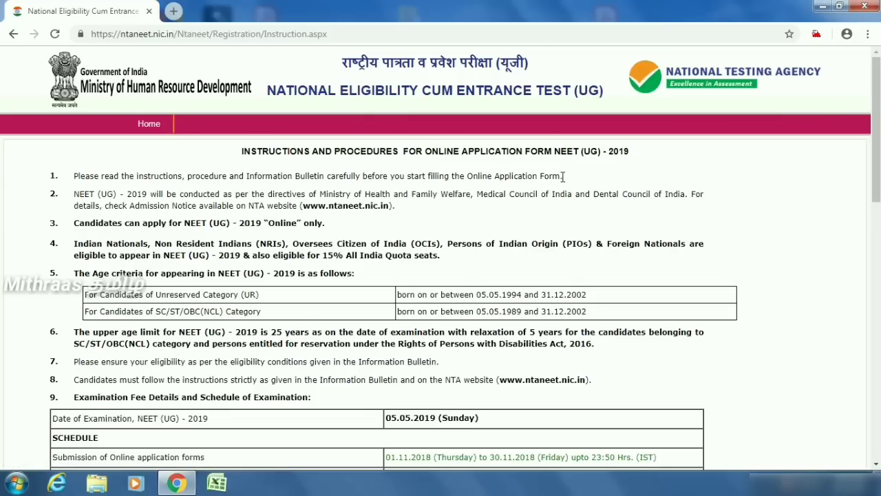
scroll(561, 213, down, 2)
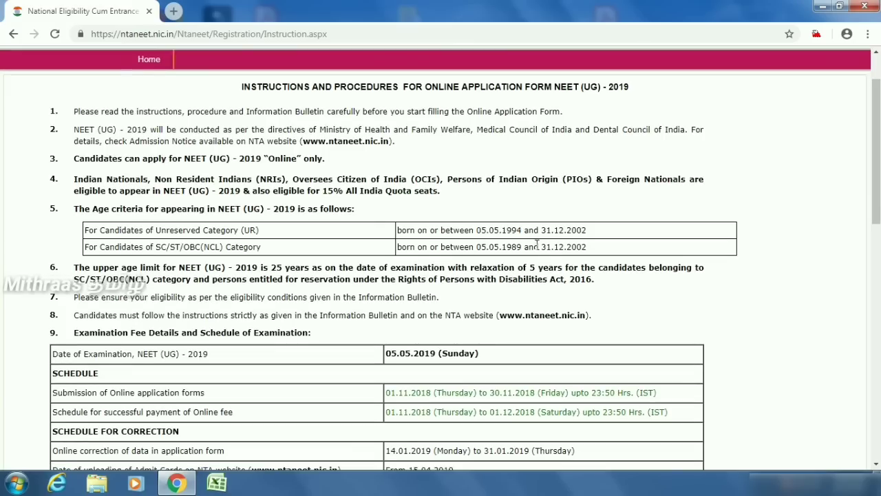
scroll(537, 254, down, 4)
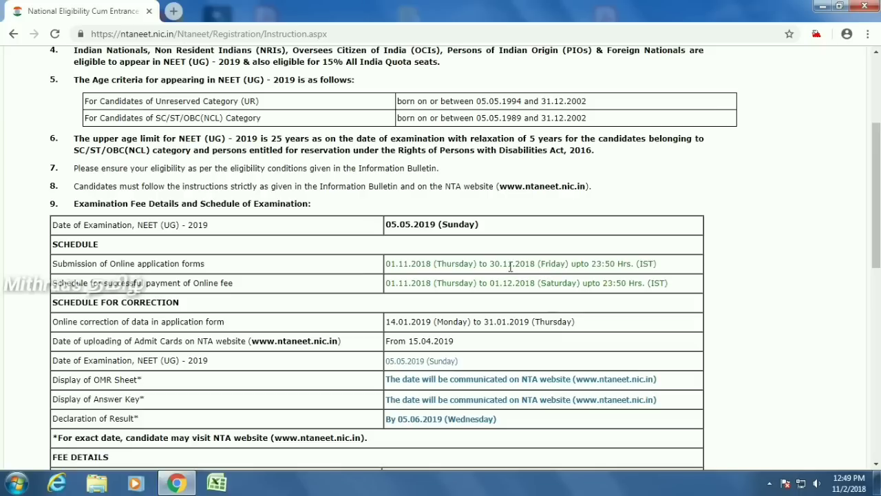
scroll(503, 268, down, 4)
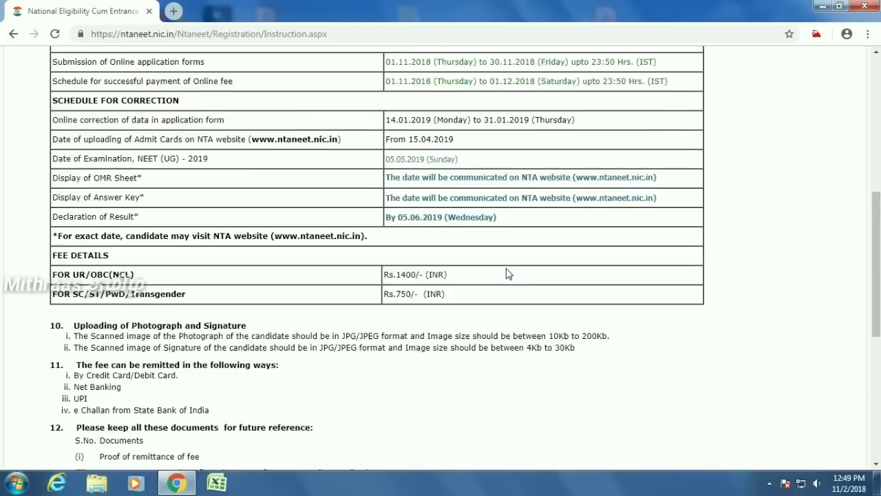
scroll(311, 307, down, 5)
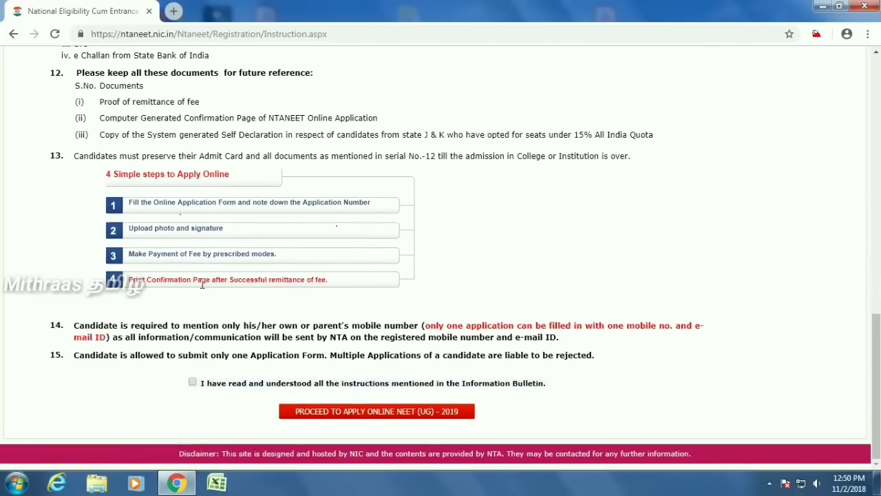
- Accept the instructions declaration, start a new registration, and enter the candidate's name
click(193, 382)
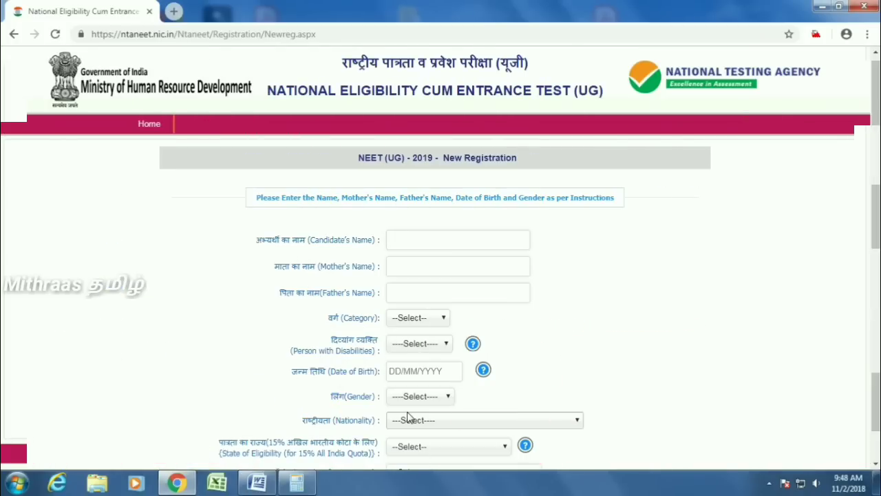
click(419, 240)
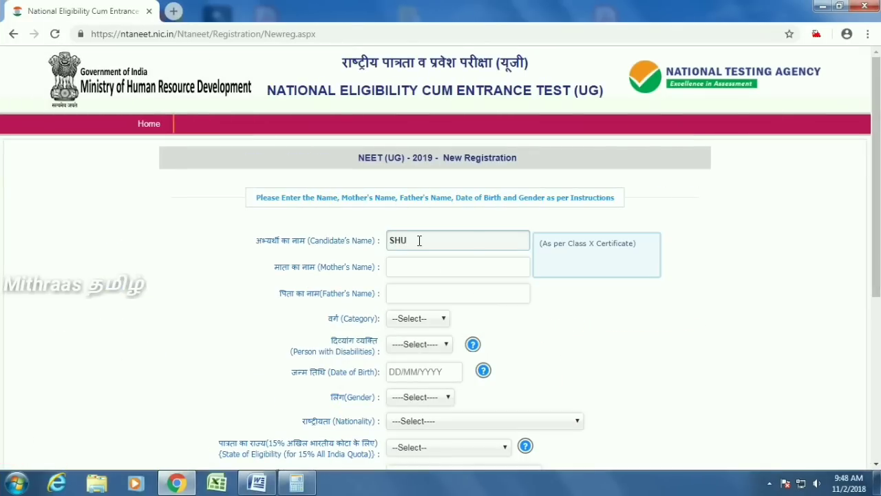
click(431, 268)
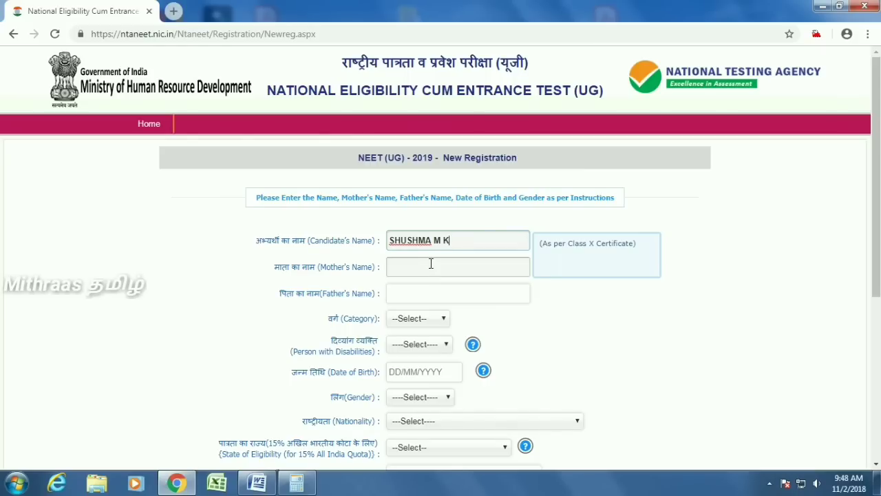
- Enter the mother's name and the father's name
click(417, 266)
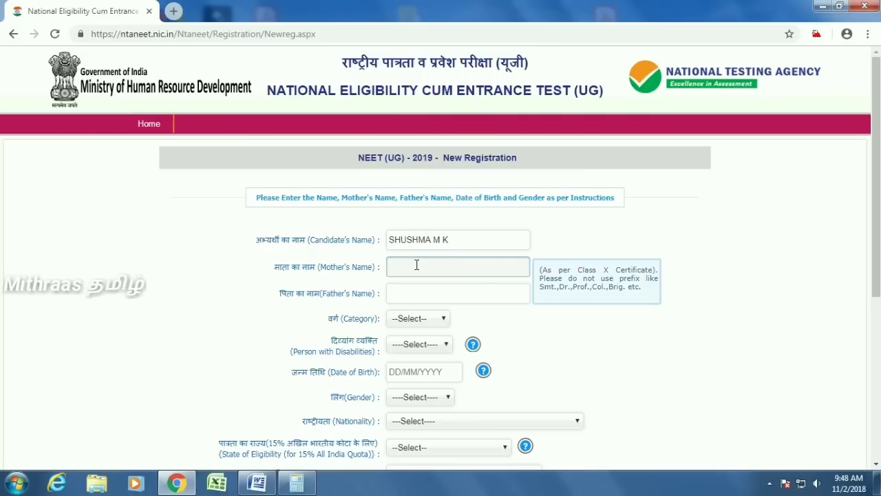
key(Tab)
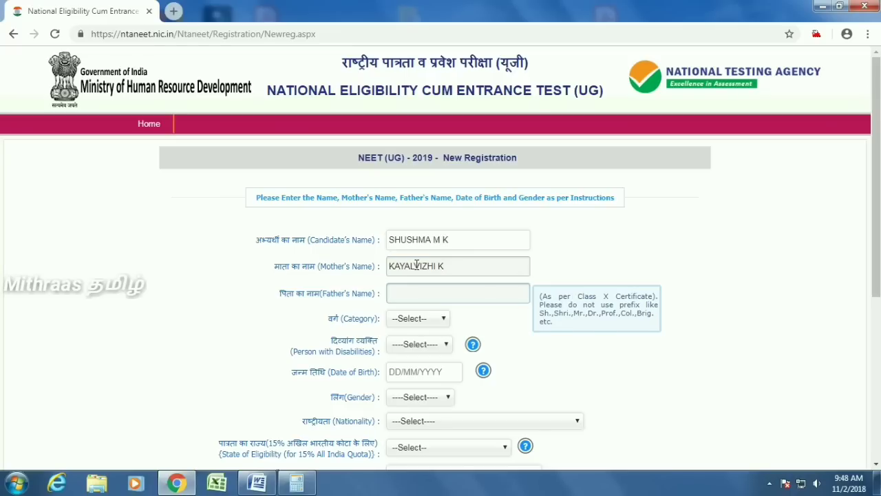
- Set Category to SC and Person with Disabilities to No
key(Tab)
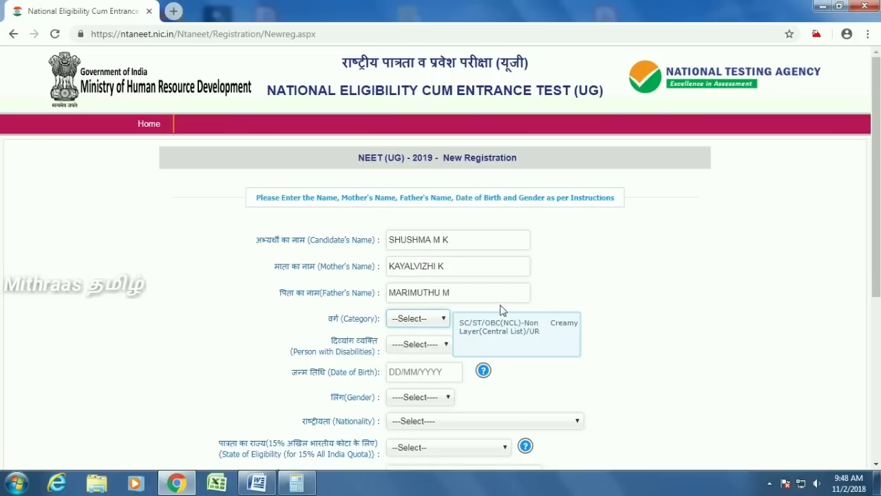
click(427, 322)
click(416, 344)
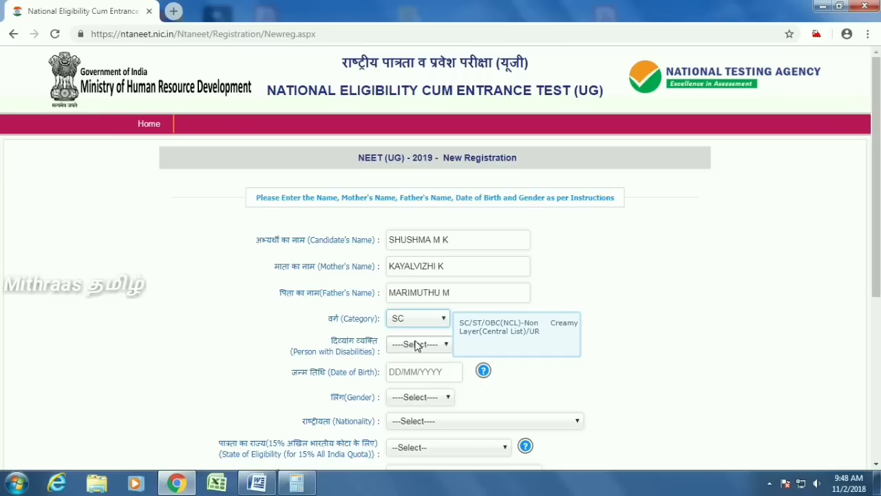
click(419, 346)
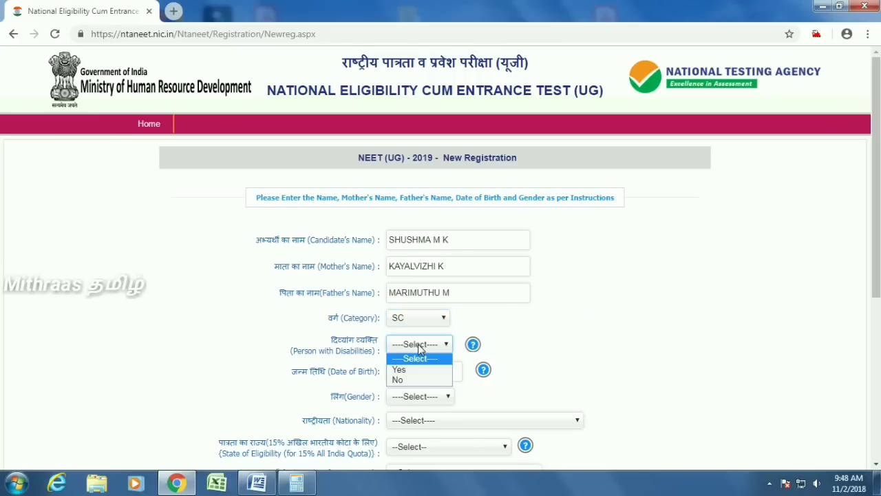
click(427, 380)
- Enter the date of birth and set gender to Female
scroll(512, 388, down, 2)
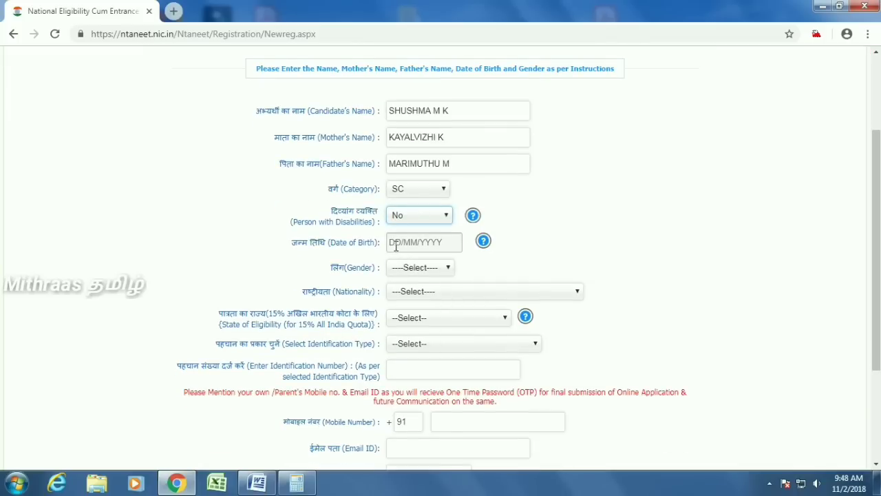
click(395, 243)
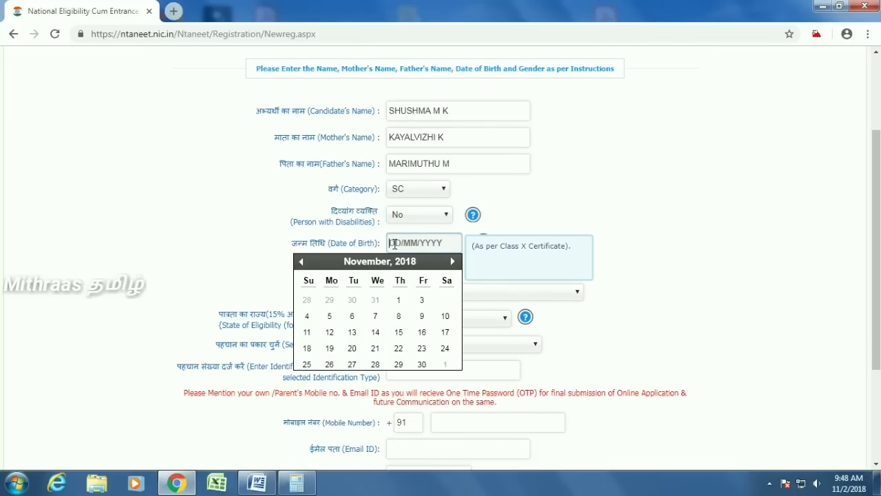
key(Tab)
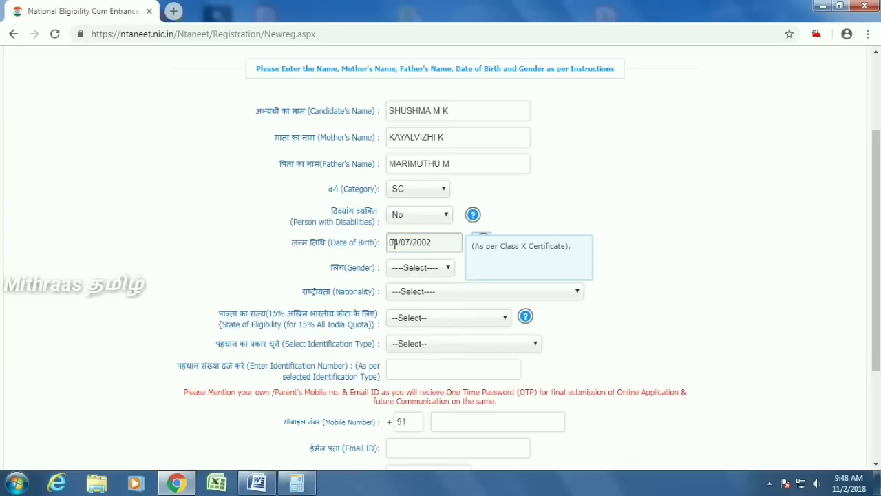
click(427, 268)
click(411, 306)
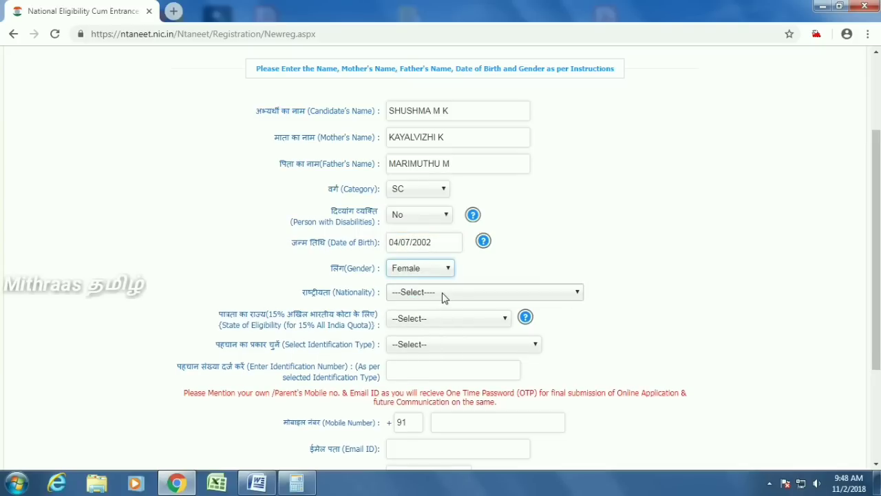
- Set nationality Indian, eligibility state Tamil Nadu, and ID type Aadhaar Number (Last 4 digits only)
click(442, 292)
click(421, 317)
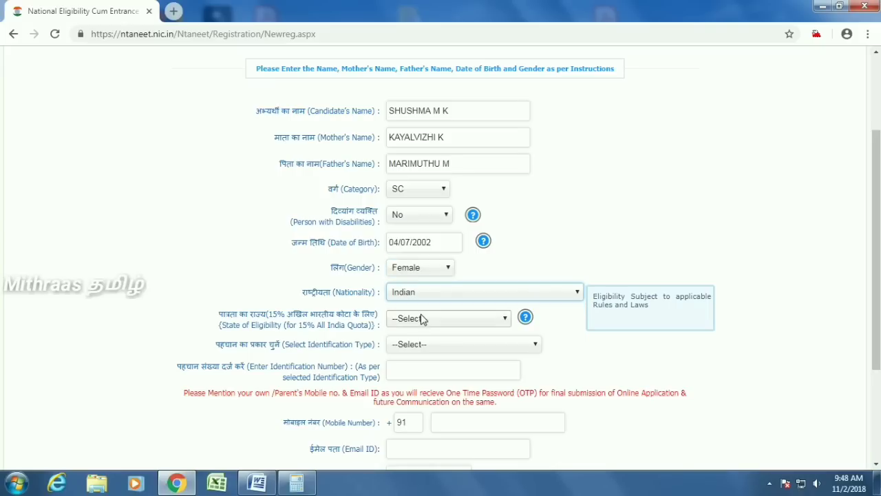
click(447, 320)
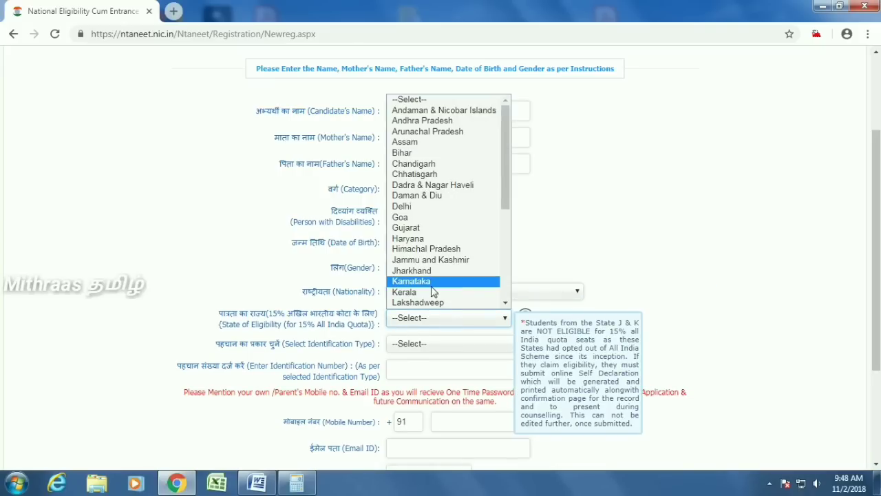
scroll(433, 289, down, 4)
click(431, 302)
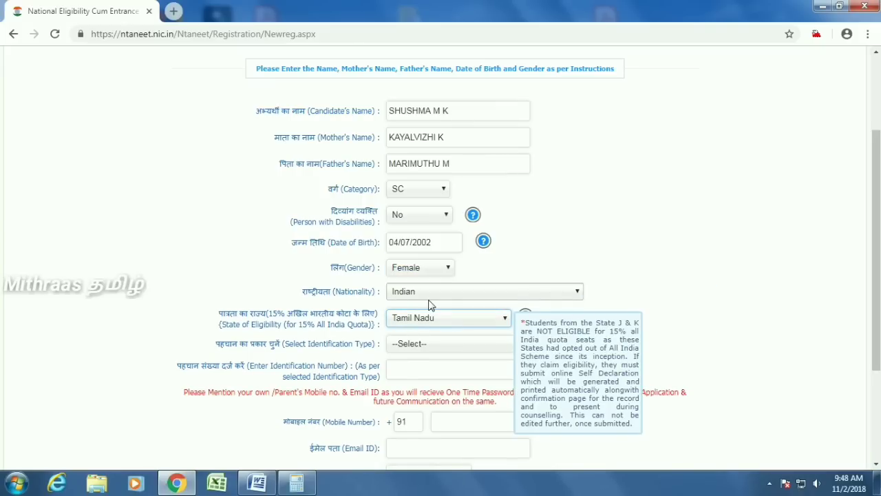
scroll(437, 313, down, 1)
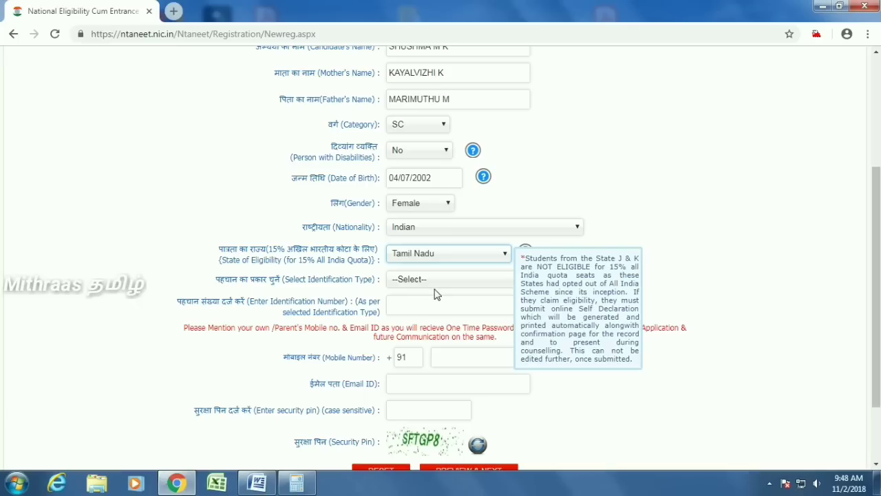
click(447, 280)
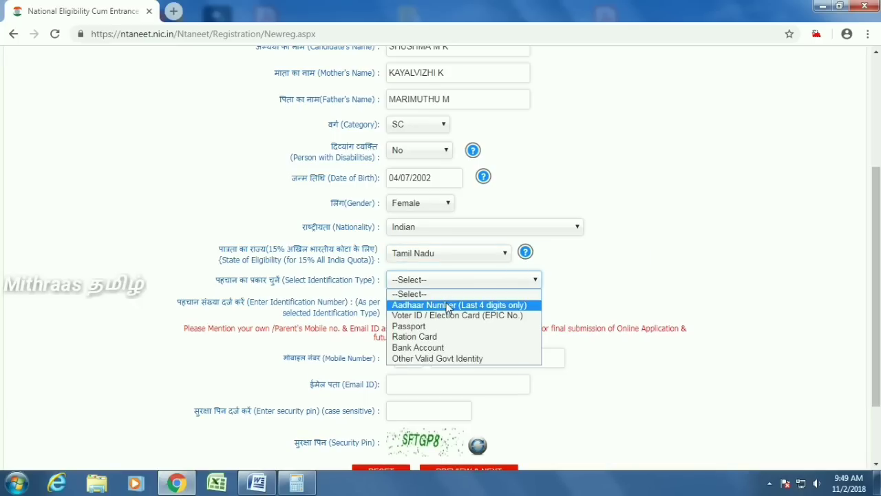
click(447, 304)
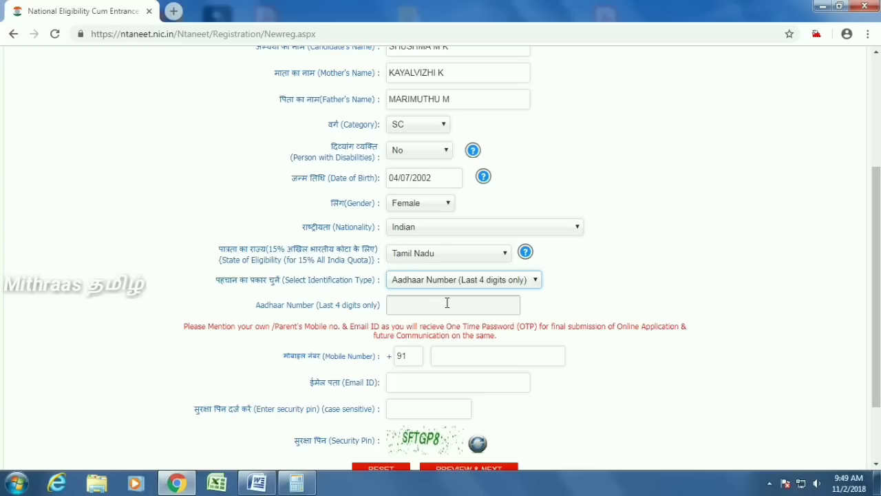
- Enter the Aadhaar last four digits and the candidate's mobile number
click(447, 303)
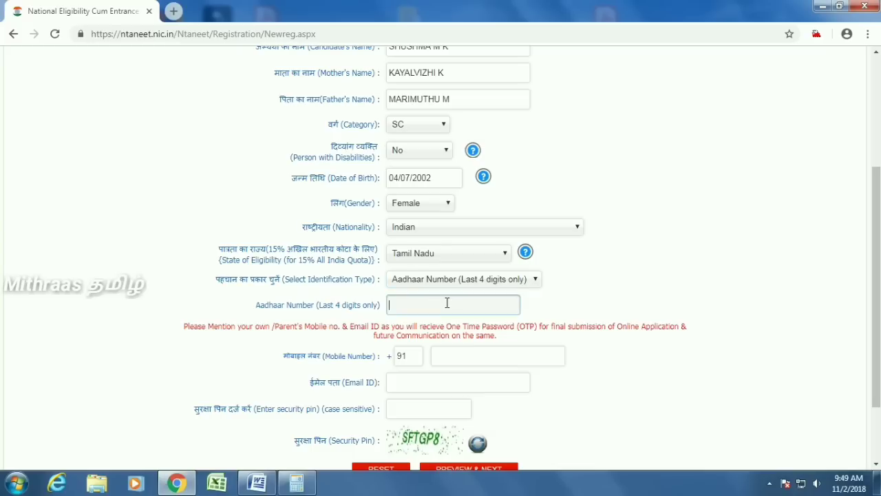
click(469, 354)
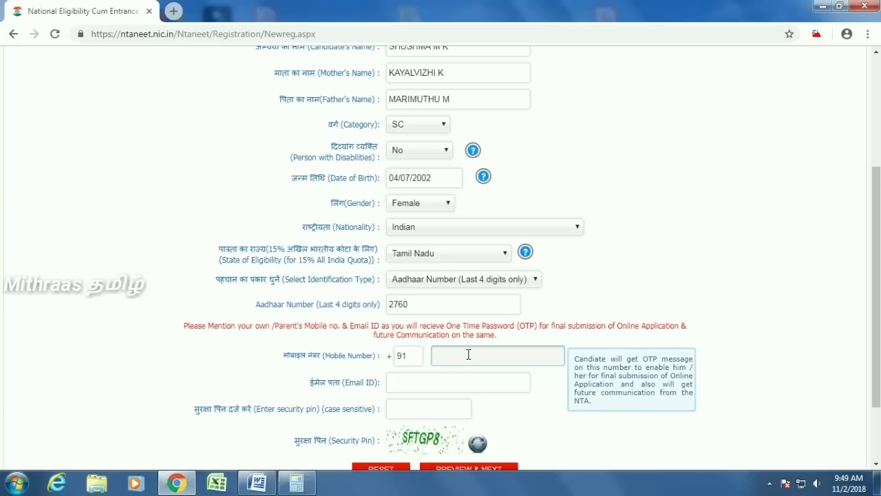
text(XXXXXXXXXX)
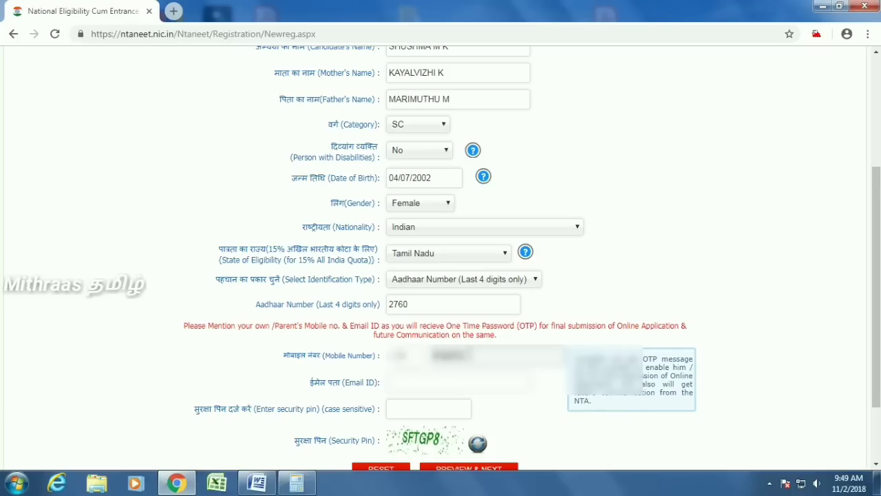
- Fill in the candidate's e-mail address and type the captcha security pin
click(412, 383)
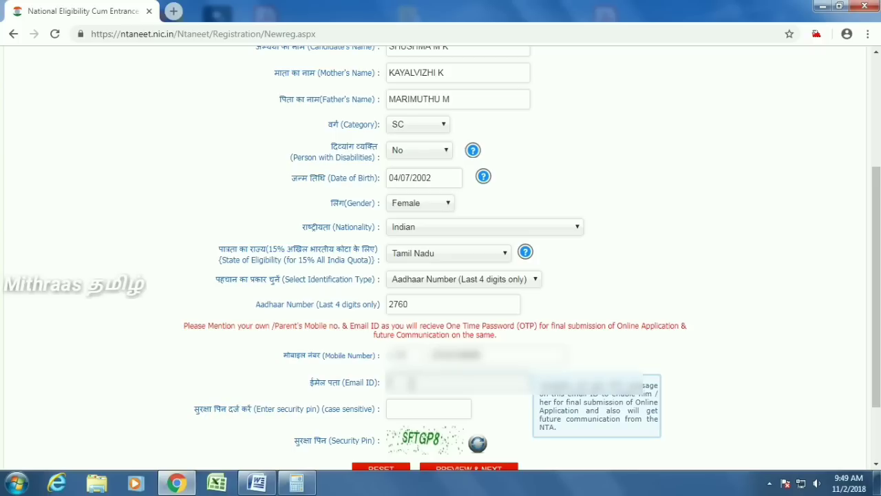
text(XXXXXXXXXXXX)
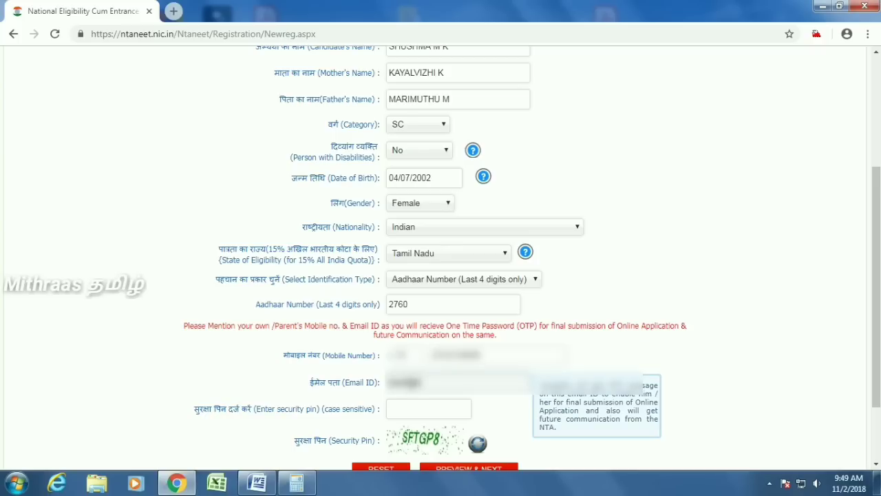
text(XXXXXXXm)
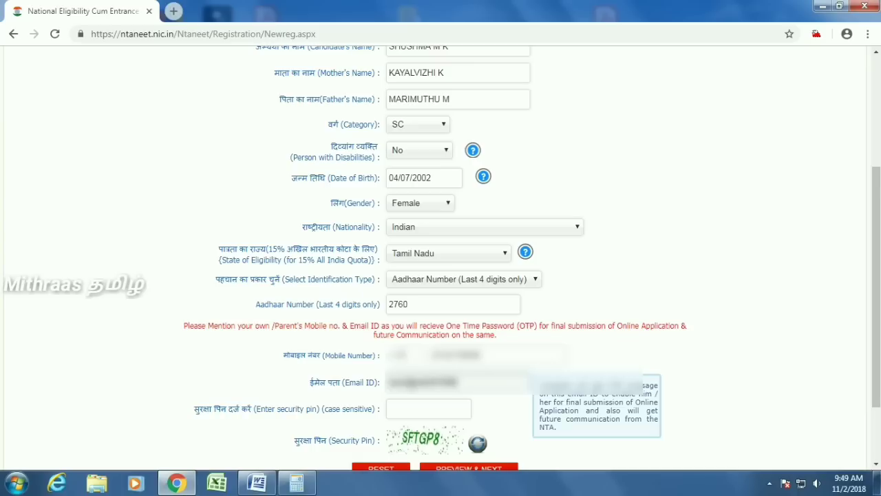
text(XXXXXXX)
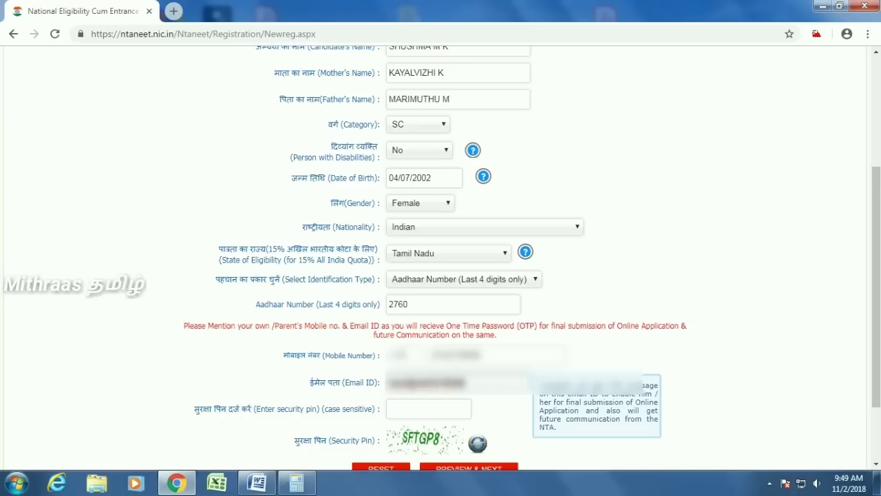
text(.COM)
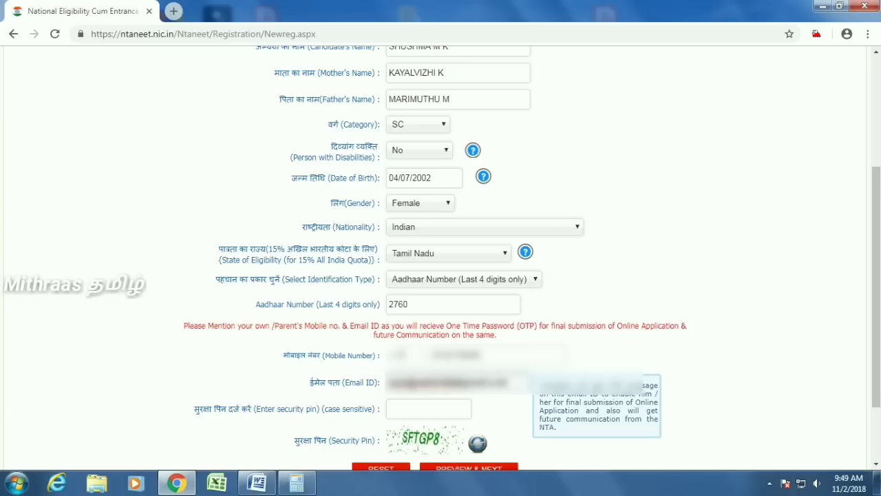
key(Tab)
text(SF)
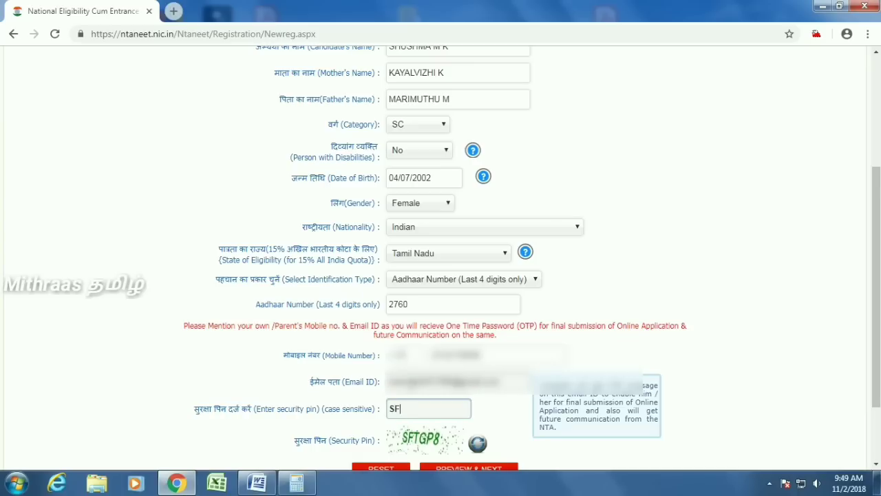
text(TGP8)
scroll(497, 407, down, 2)
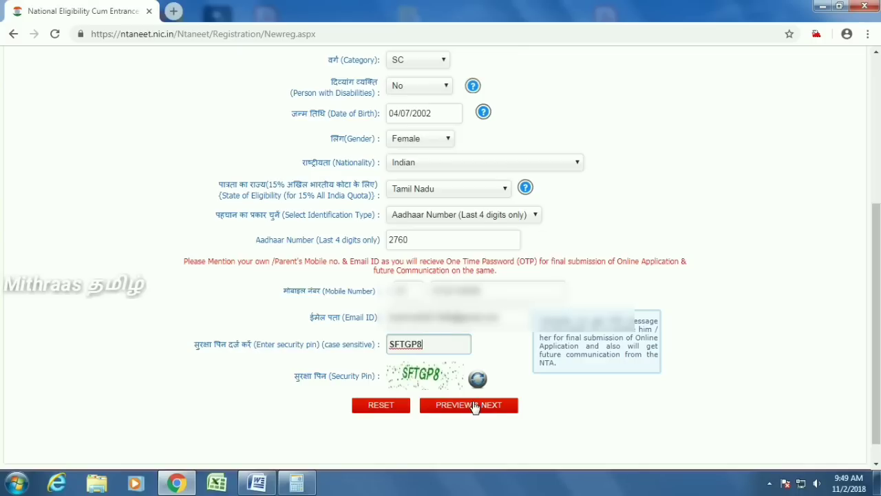
- In the preview, tick Name, Mother Name, Father Name, Category, Date of Birth, Gender, Nationality and Identification as verified
click(474, 404)
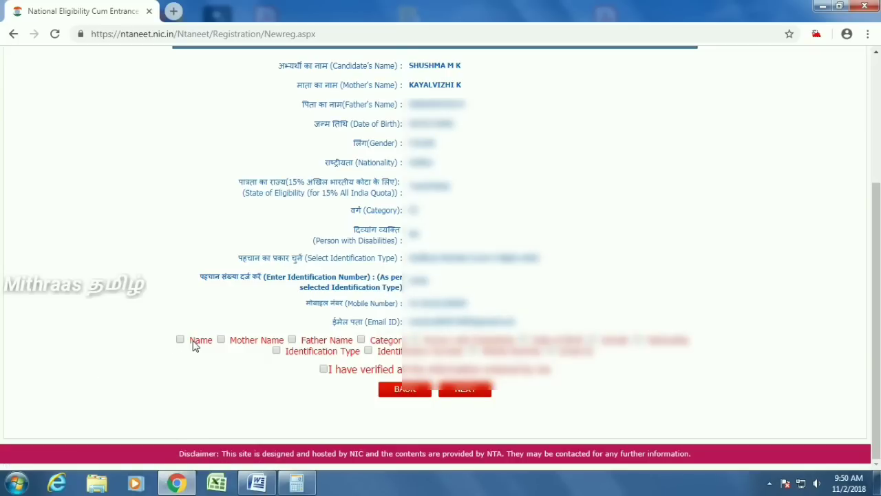
scroll(207, 345, up, 1)
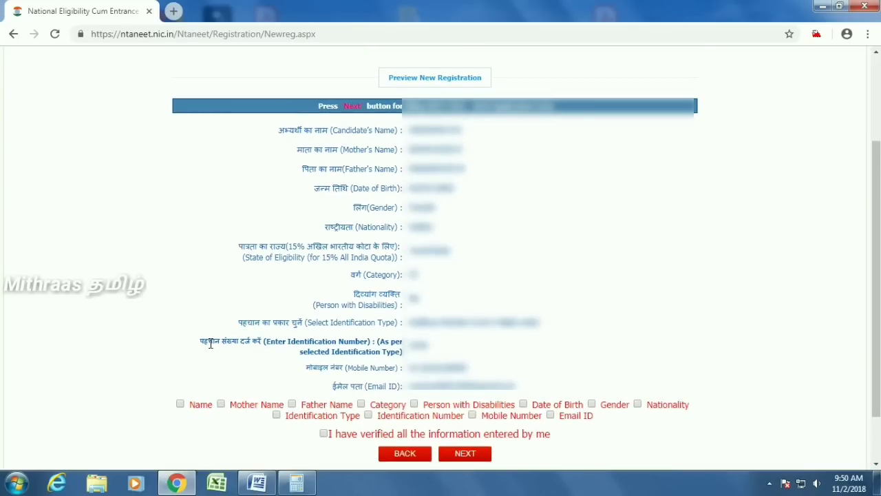
click(181, 404)
click(220, 405)
click(292, 405)
click(361, 405)
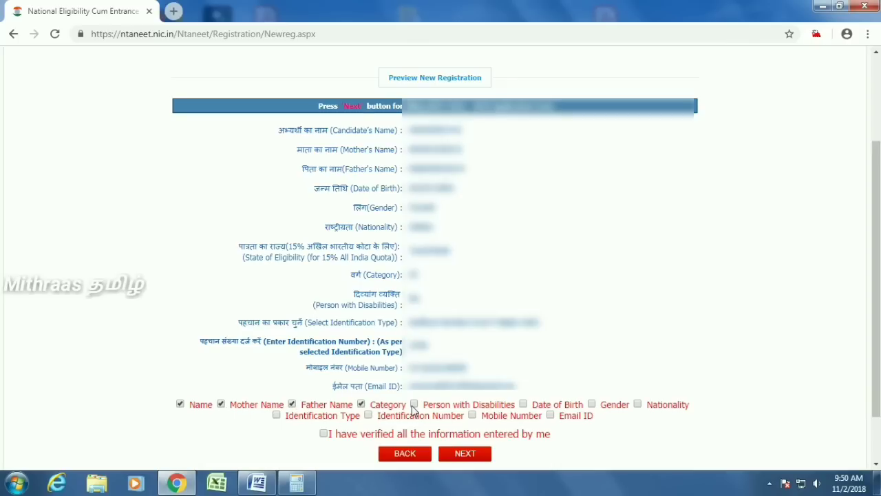
click(369, 415)
click(593, 405)
click(638, 405)
click(277, 415)
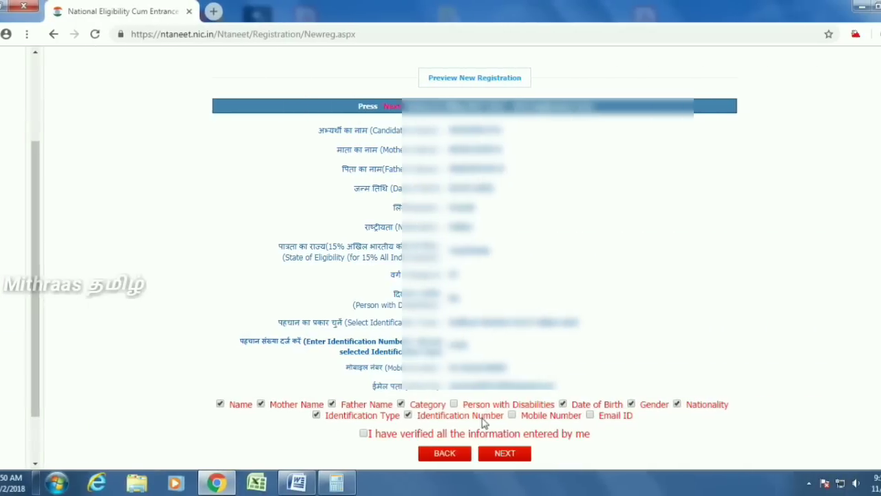
- Create the account password and retype it to confirm
click(717, 453)
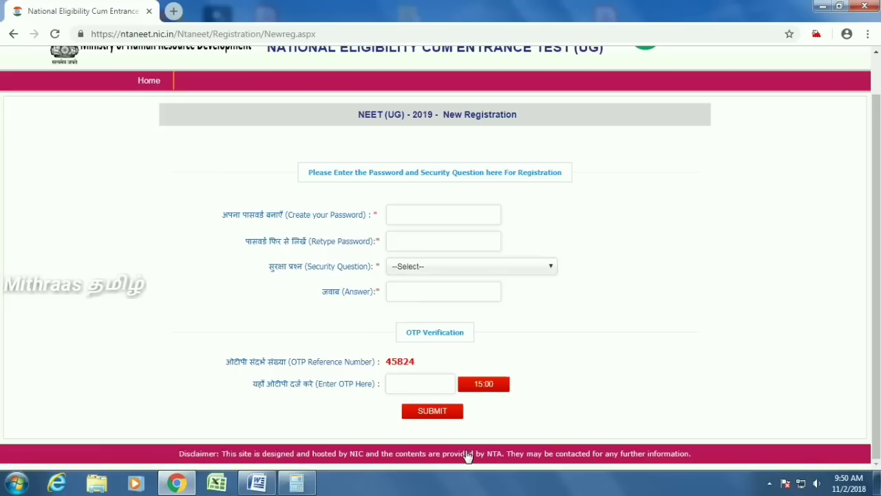
click(422, 218)
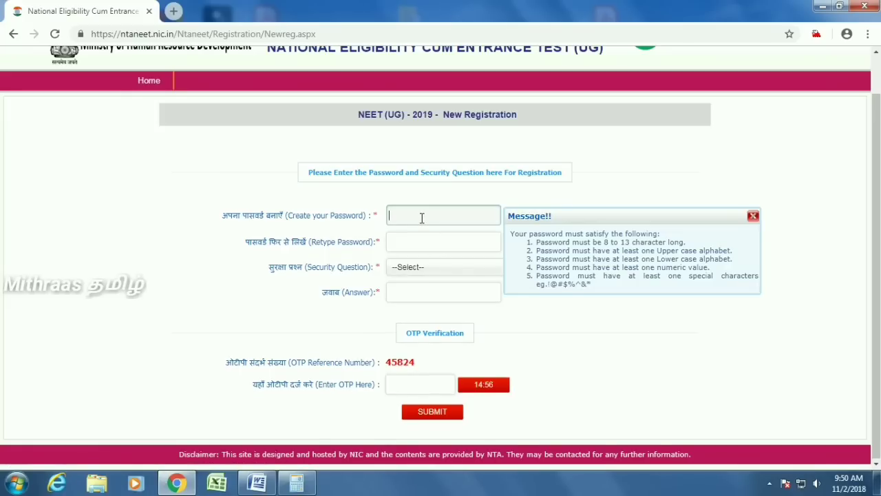
text(**********)
click(417, 236)
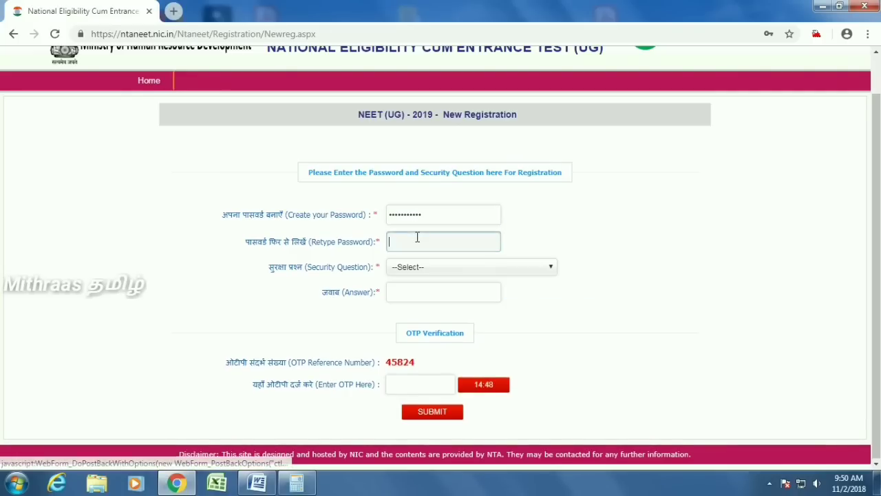
text(********)
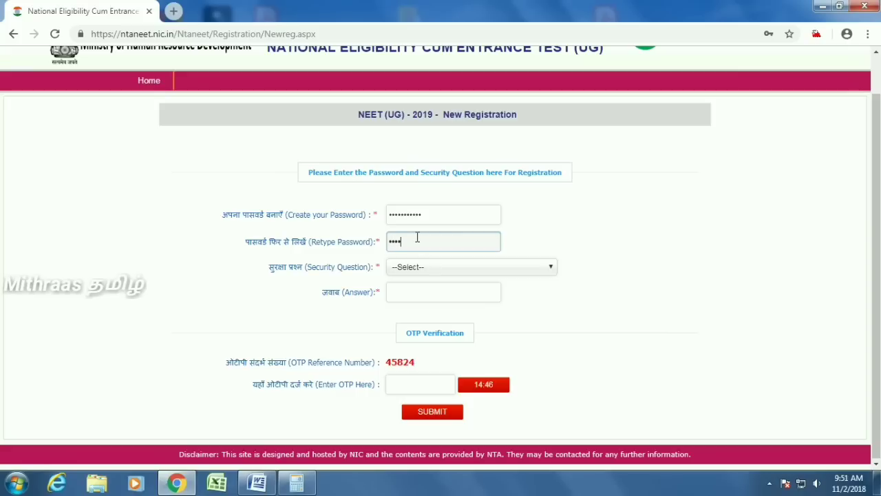
text(**)
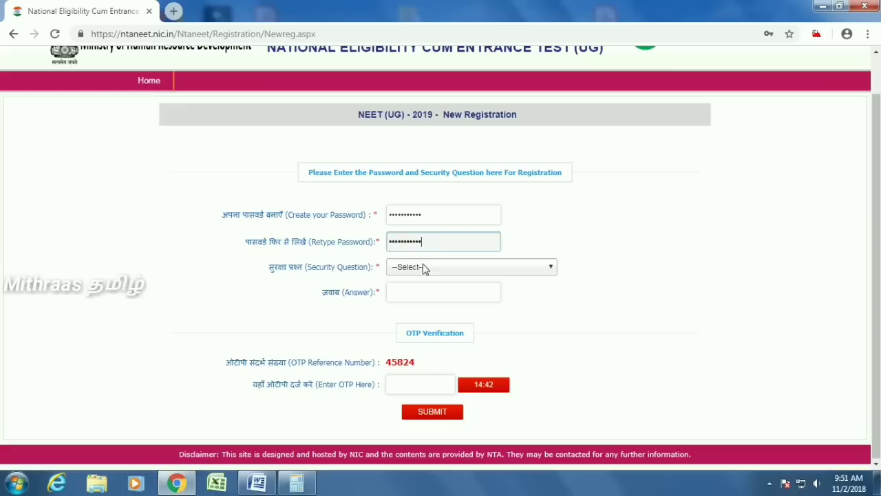
- Choose the favourite-teacher security question, give its answer, enter the OTP, and submit
click(423, 268)
click(431, 288)
click(431, 288)
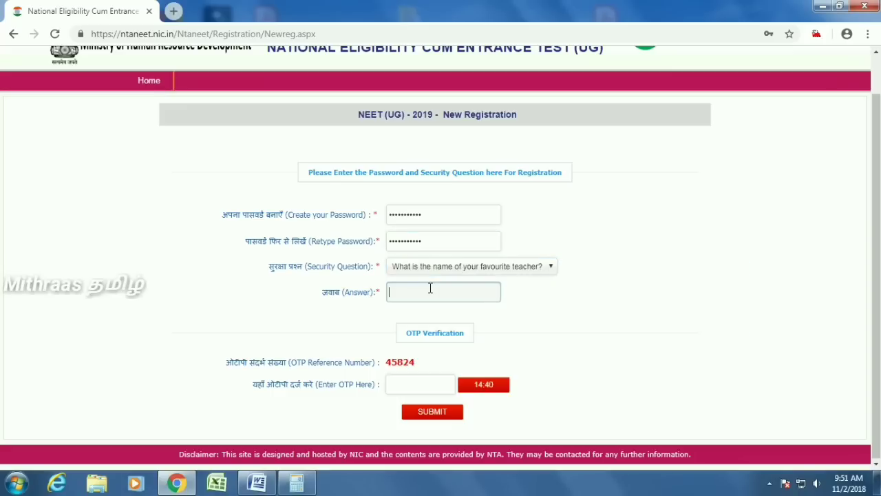
text(*******)
click(409, 385)
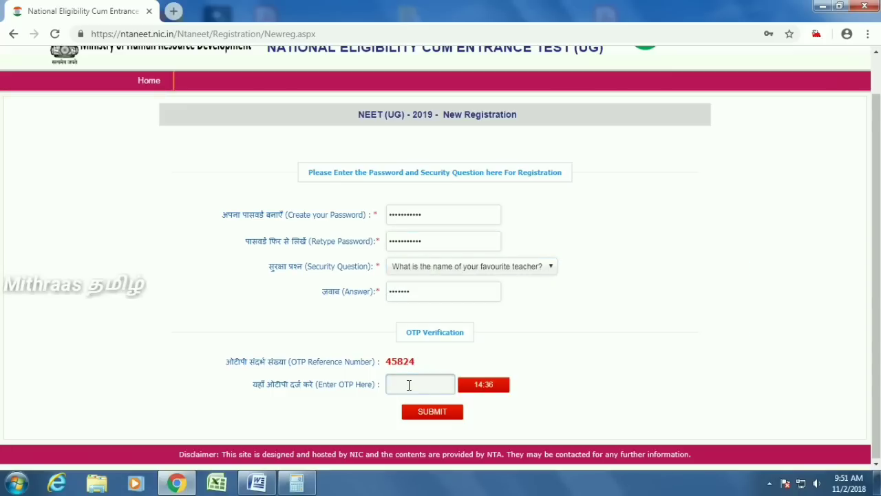
text(******)
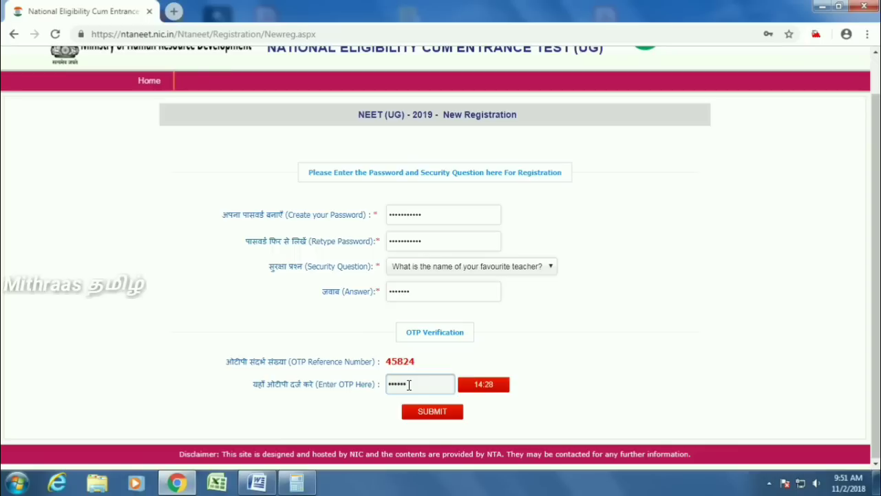
click(434, 413)
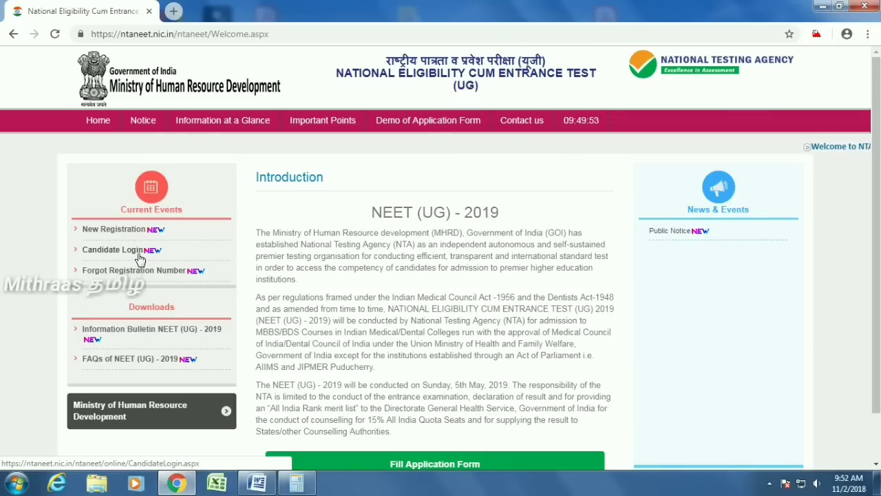
- Open Candidate Login and begin entering the application number
click(140, 257)
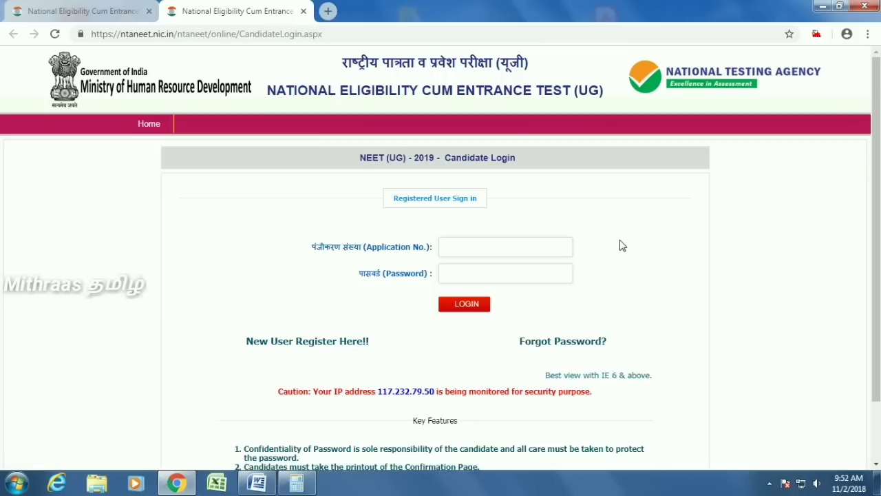
click(474, 245)
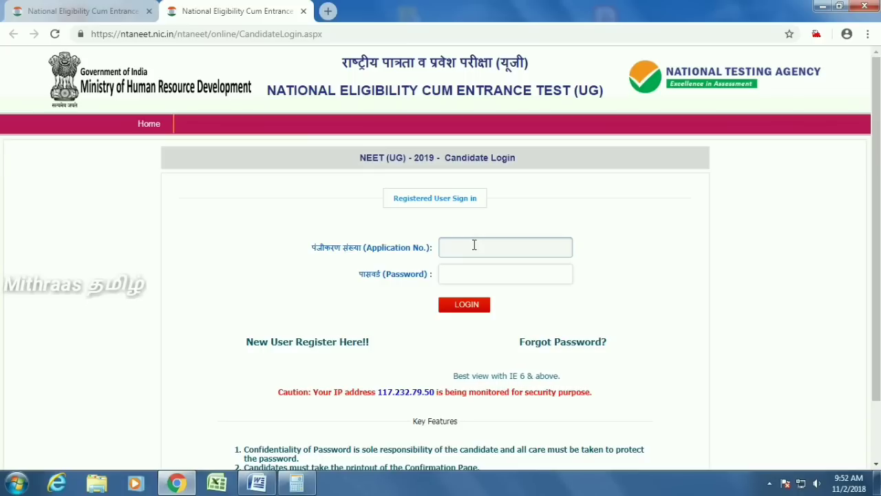
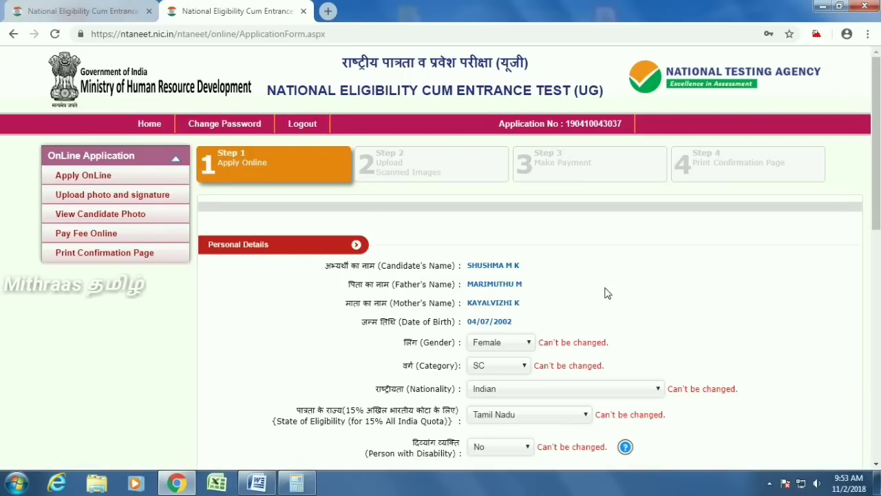
- Answer No to the Type 1 diabetes and only-child questions in Personal Details
scroll(606, 293, down, 1)
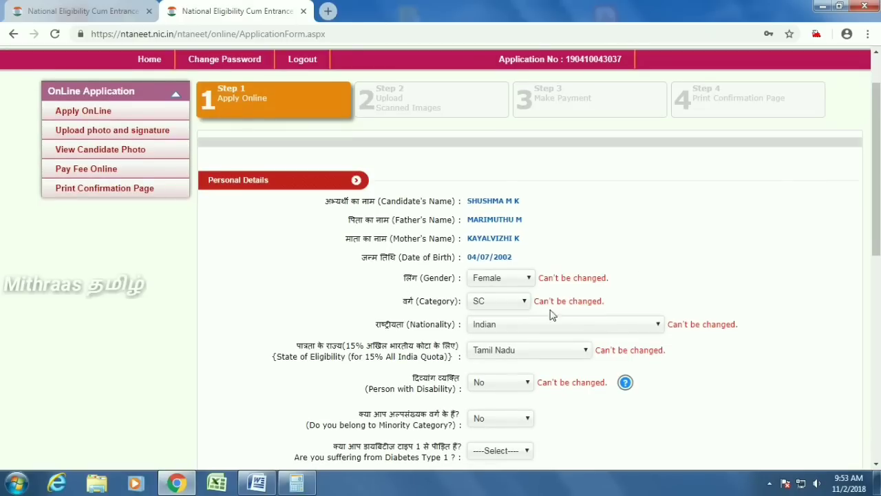
scroll(596, 327, down, 1)
scroll(579, 329, down, 1)
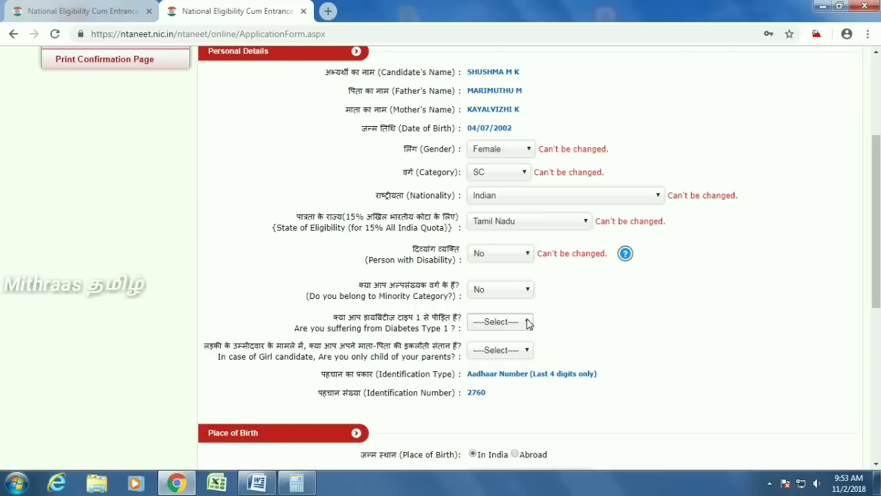
click(526, 322)
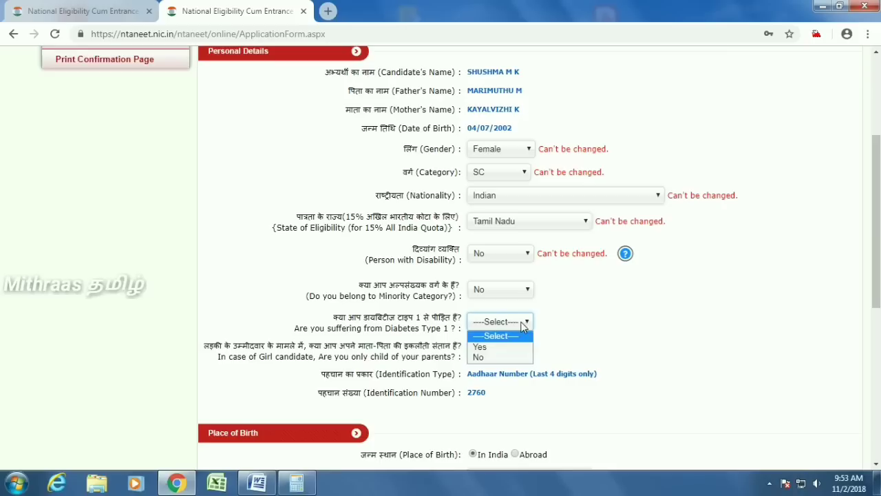
click(481, 357)
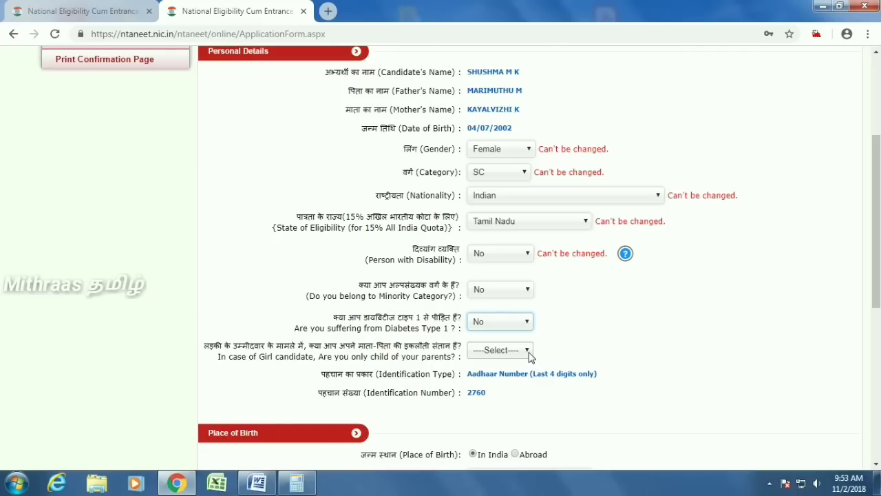
click(496, 351)
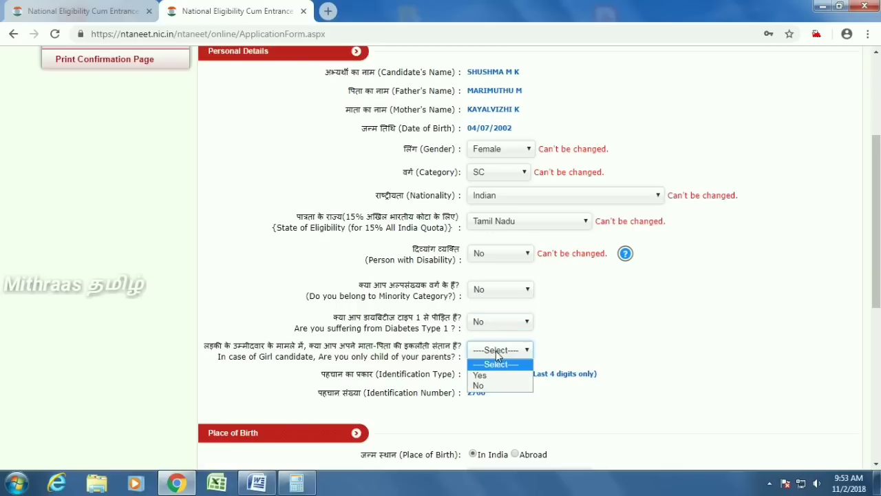
click(492, 386)
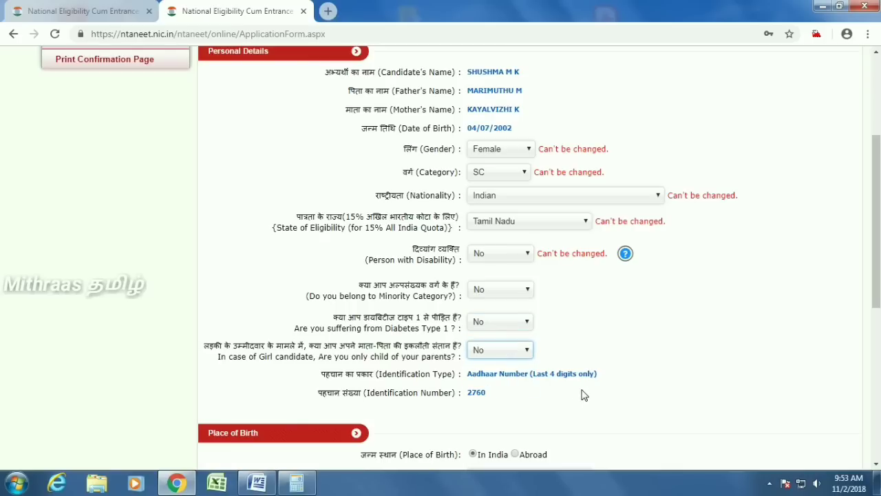
scroll(584, 394, down, 1)
scroll(584, 395, down, 1)
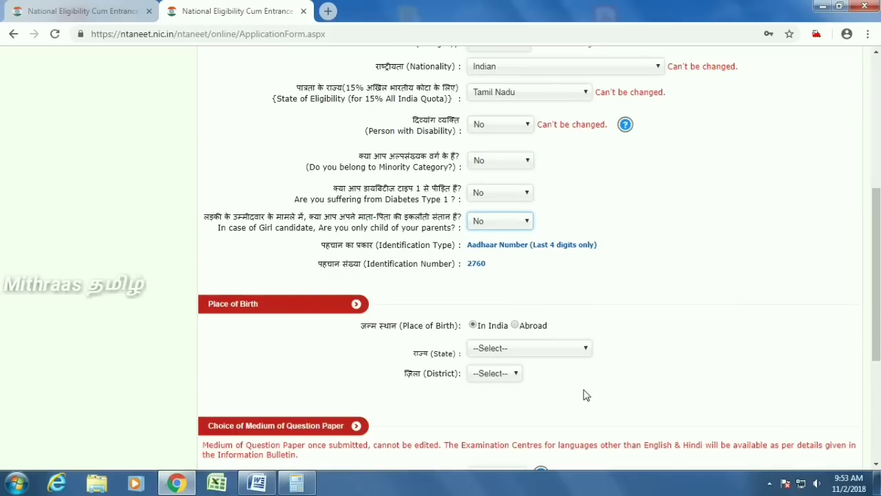
- Set place of birth to Tamil Nadu state, MADURAI district
click(507, 354)
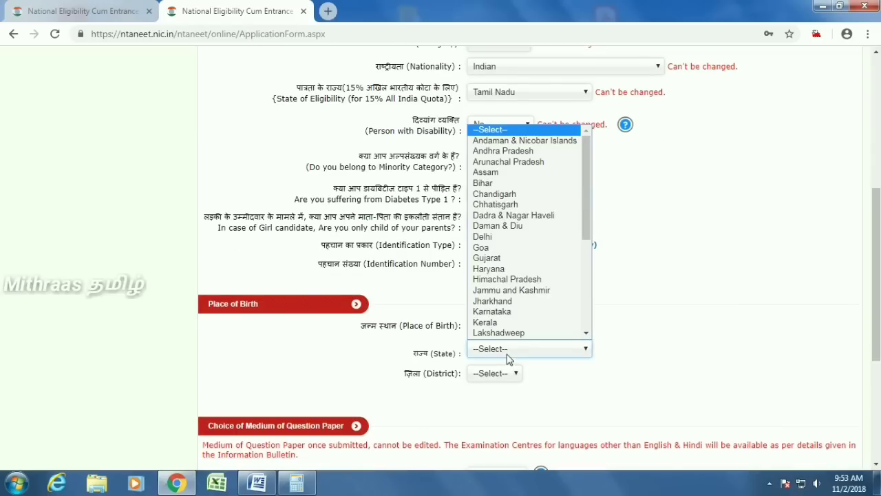
key(t)
click(518, 333)
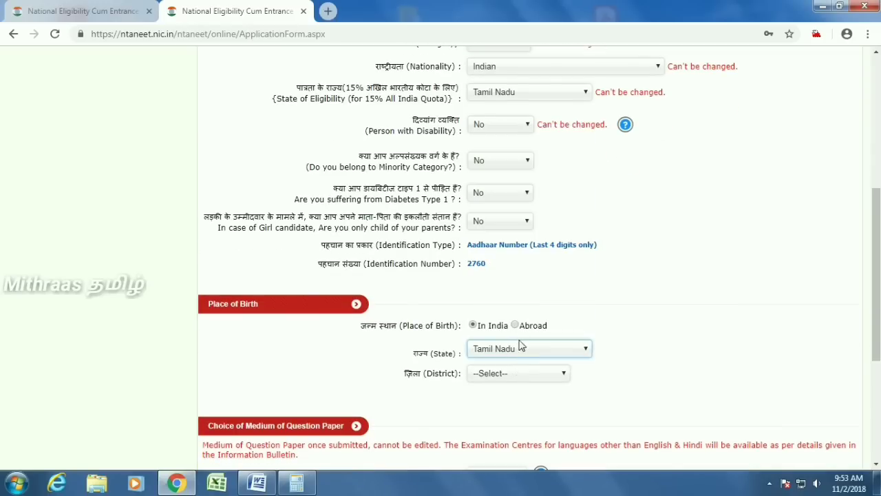
click(522, 375)
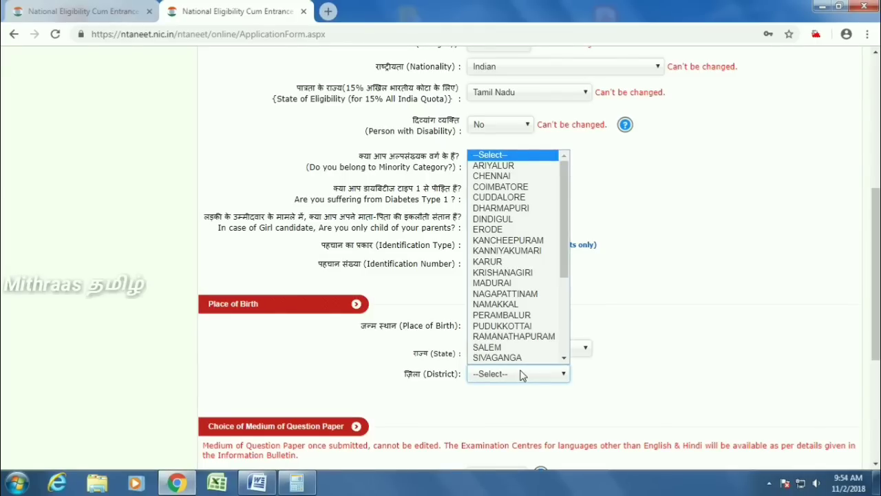
key(m)
- Choose English as the medium of question paper
scroll(316, 345, down, 2)
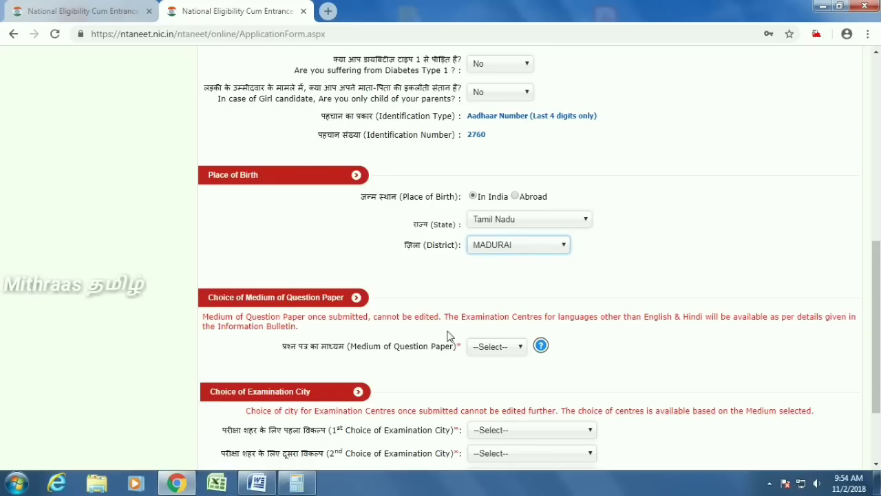
click(513, 351)
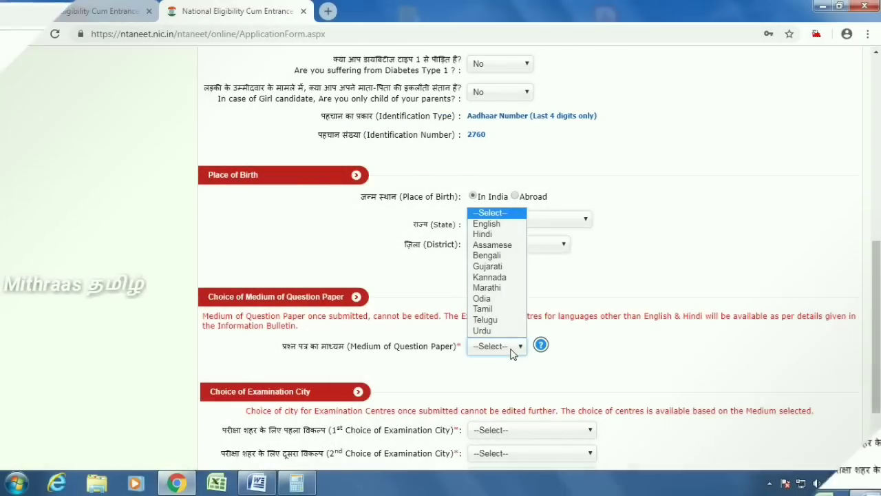
click(487, 224)
scroll(654, 301, down, 2)
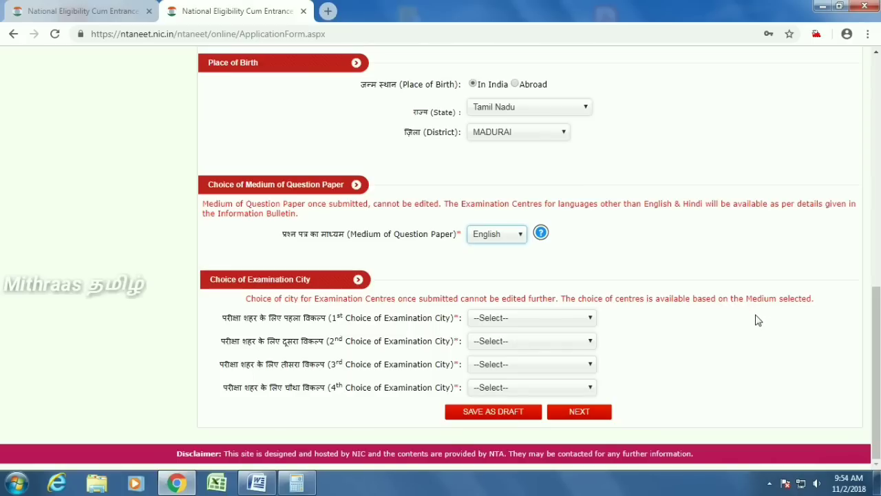
- Select CHENNAI as the 1st and THIRUVALLUR as the 2nd examination city choice
click(555, 318)
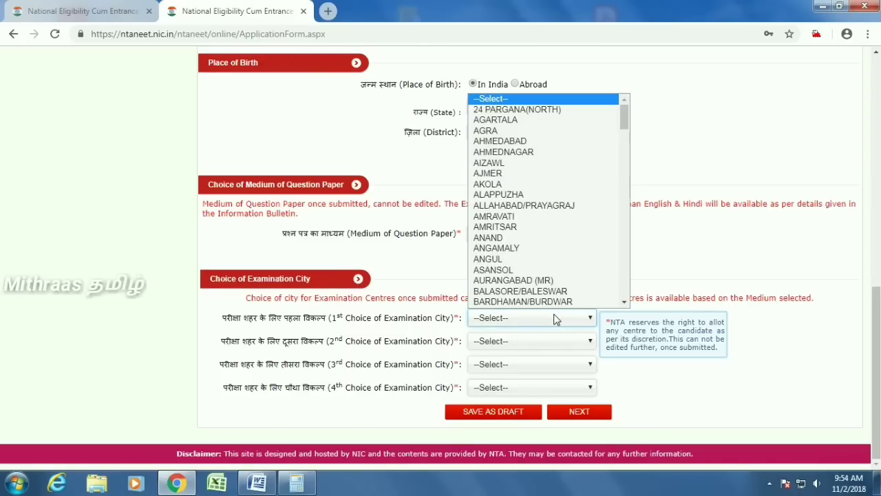
key(c)
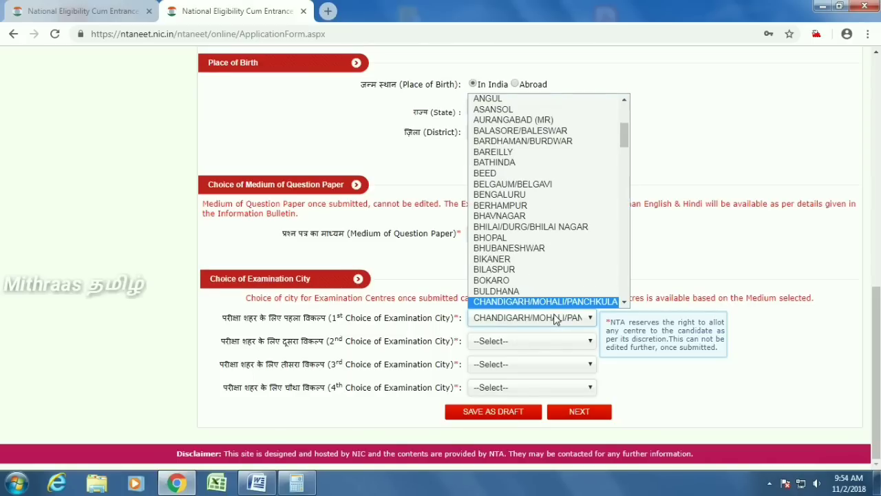
key(Down)
click(506, 303)
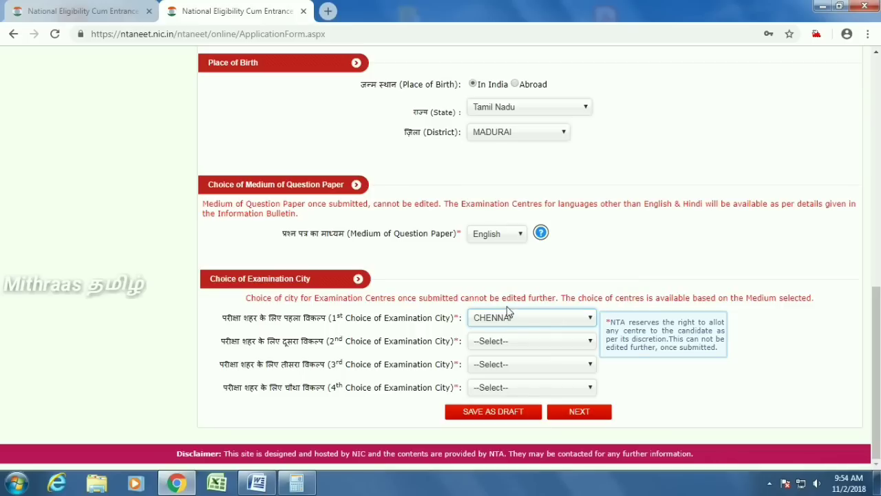
click(503, 342)
key(t)
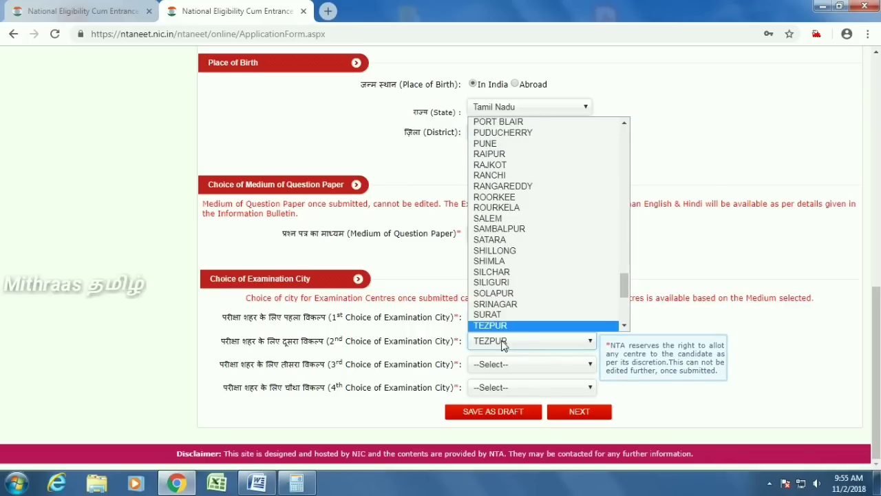
key(i)
key(Down)
key(Down)
key(Down)
key(Down)
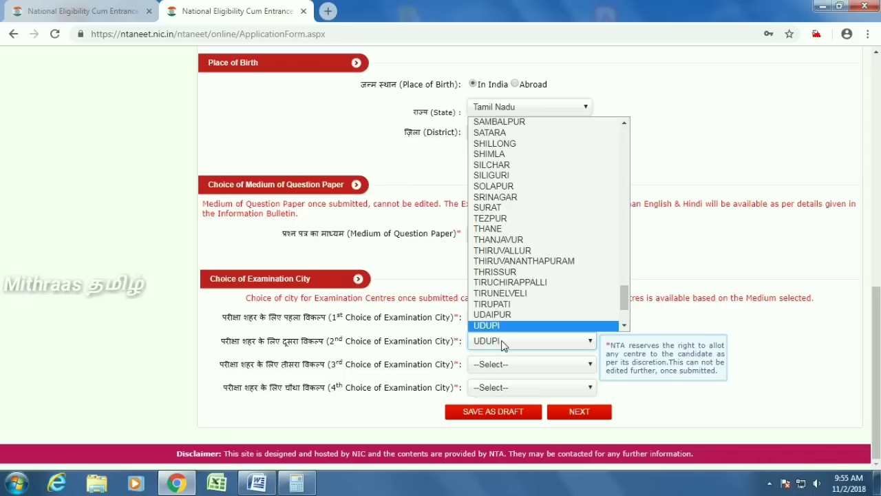
key(Up)
key(Up)
key(Up)
key(Up)
key(Up)
key(Up)
key(Up)
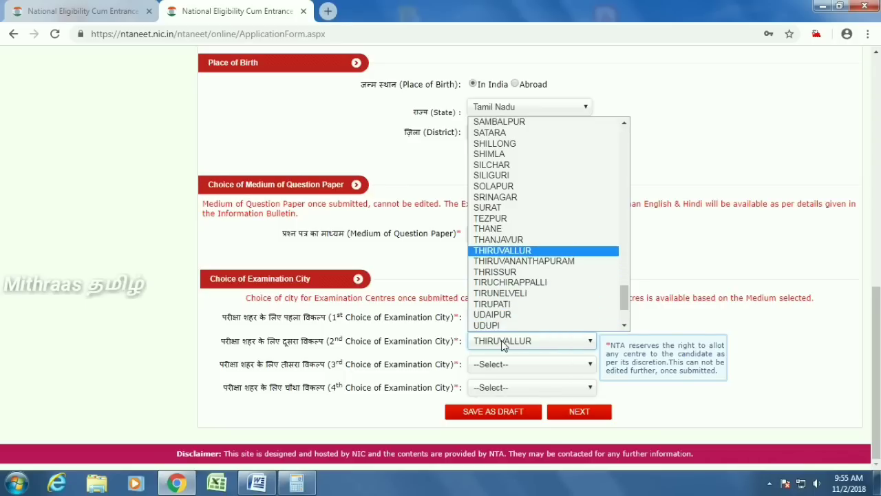
click(511, 253)
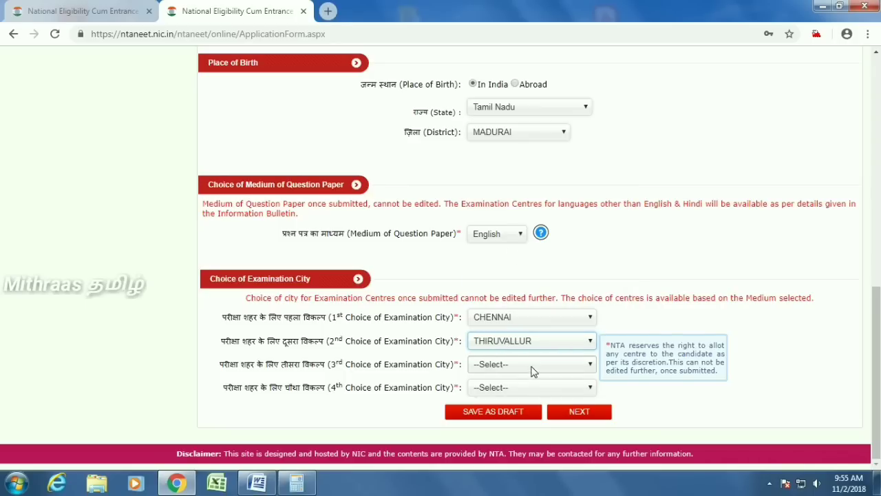
- Select KANCHIPURAM as the 3rd examination city and save the choices
click(534, 370)
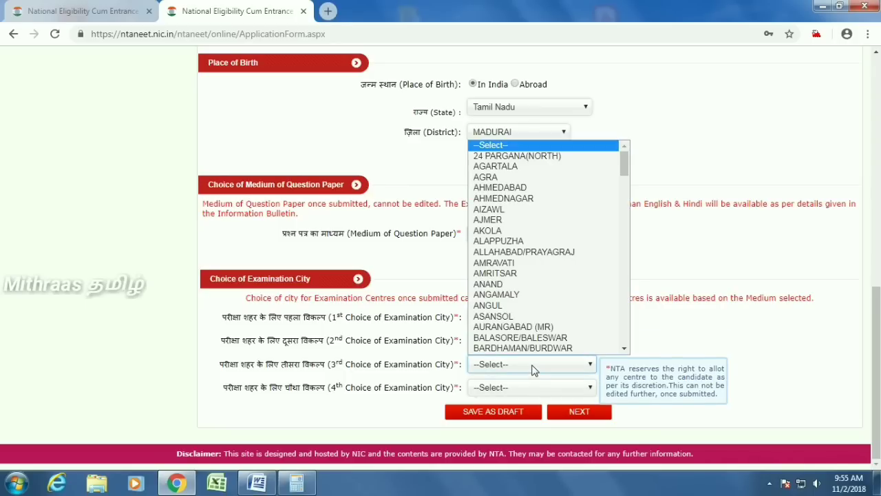
key(k)
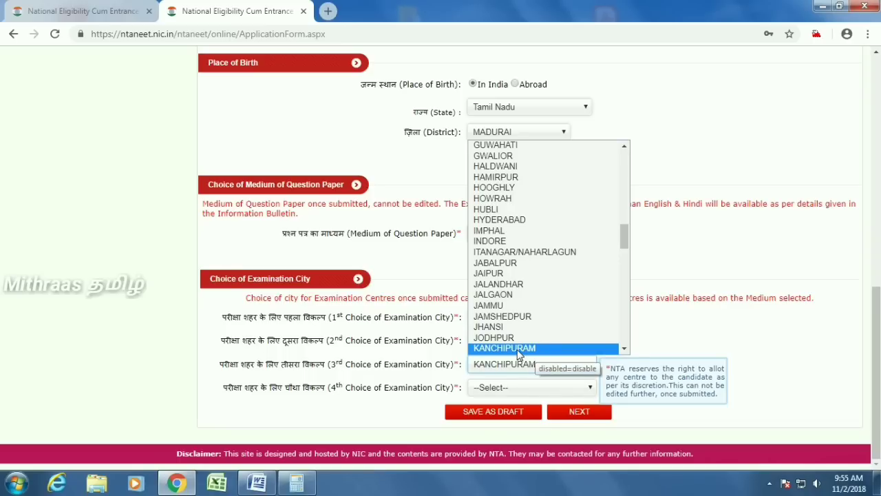
click(518, 349)
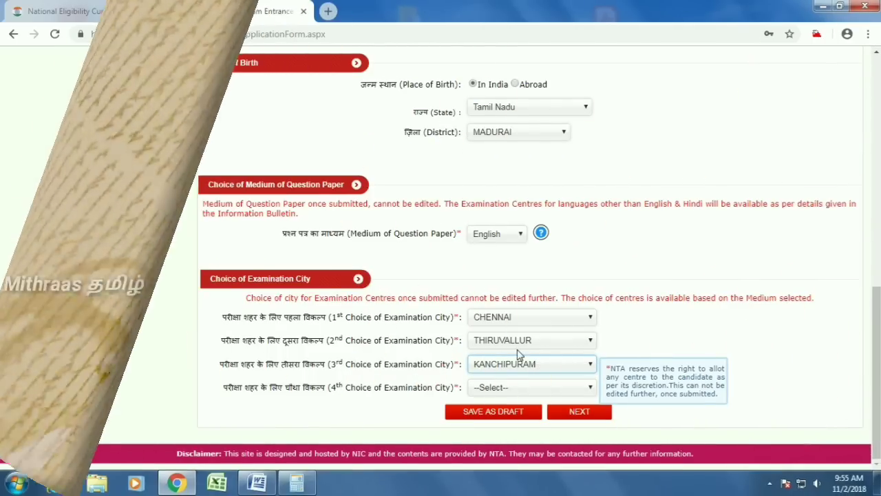
click(580, 411)
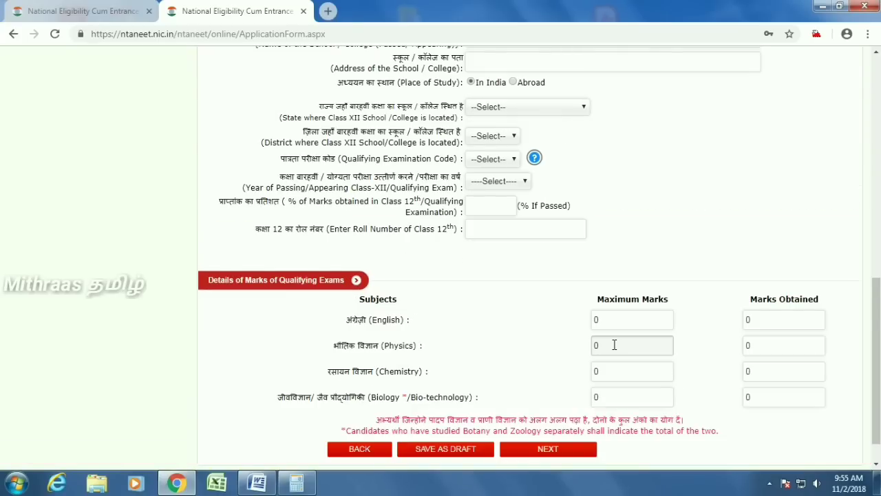
- Select TAMIL NADU BOARD OF HIGHER SECONDARY EDUCATION as the school education board
scroll(615, 345, up, 9)
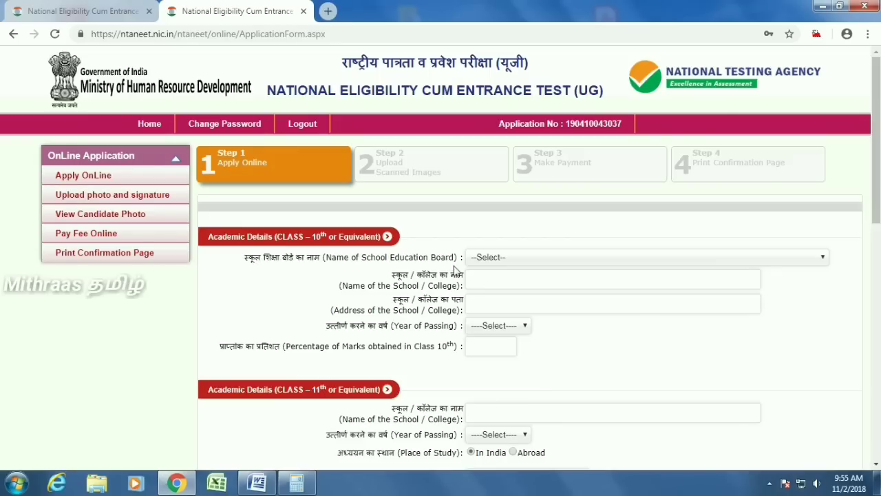
click(583, 257)
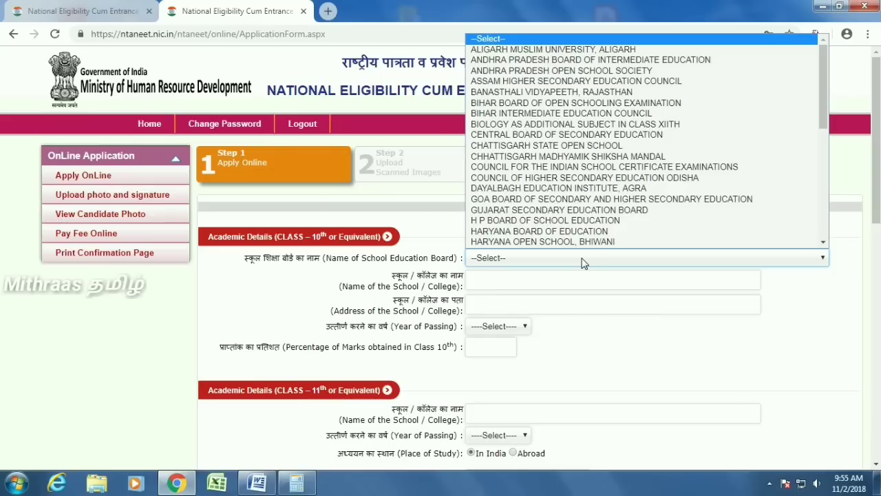
key(t)
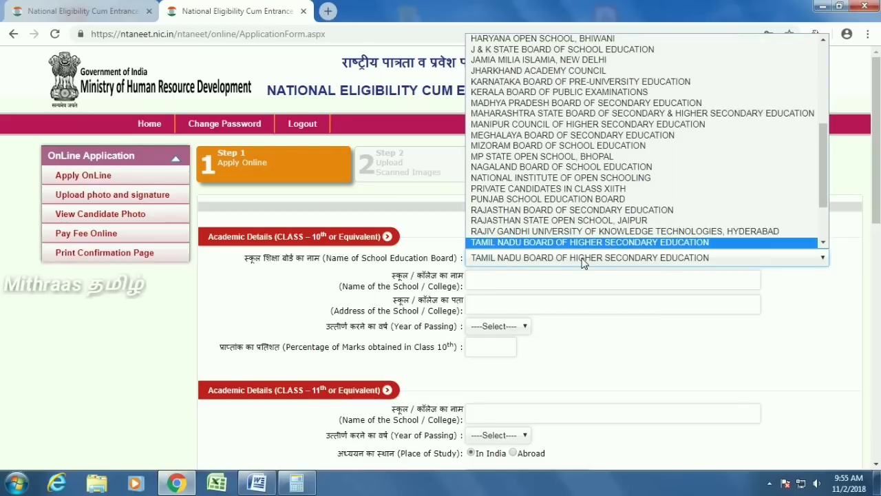
key(Down)
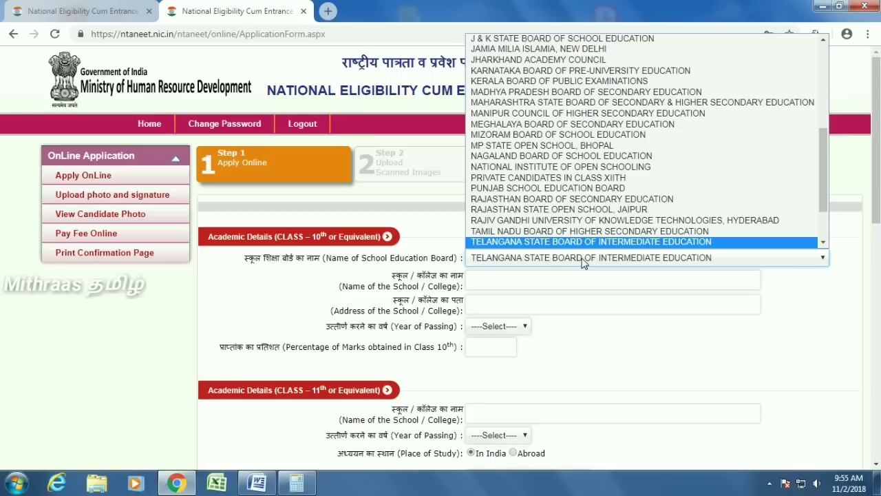
click(525, 232)
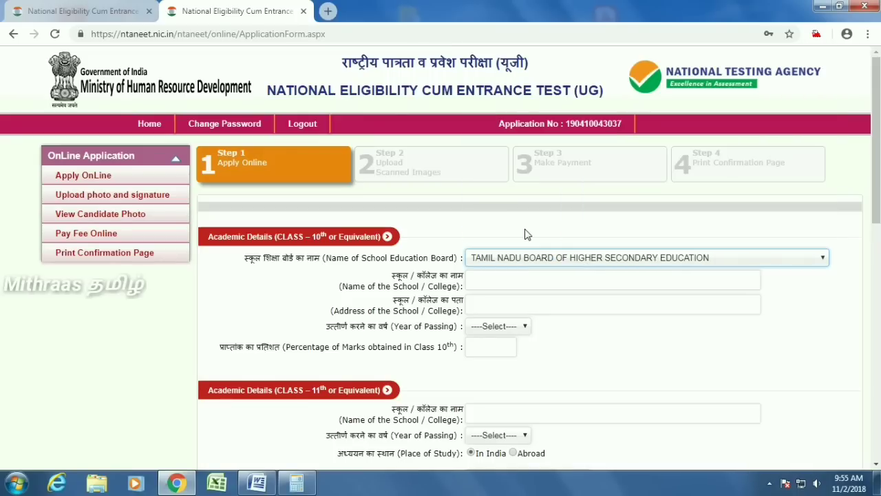
click(604, 258)
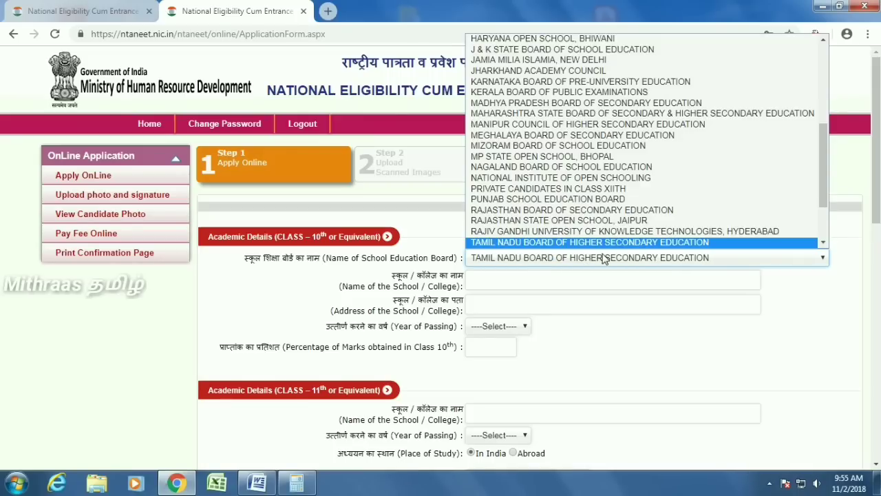
key(Down)
key(Down)
key(Up)
key(Up)
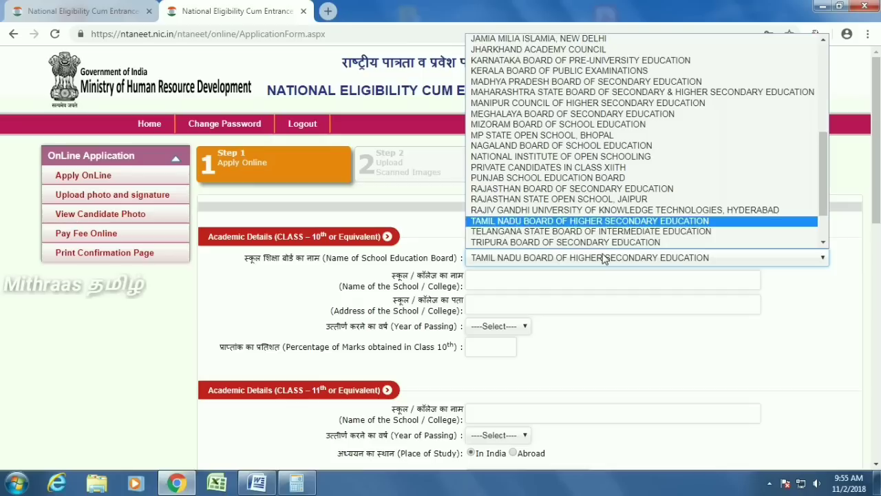
key(Down)
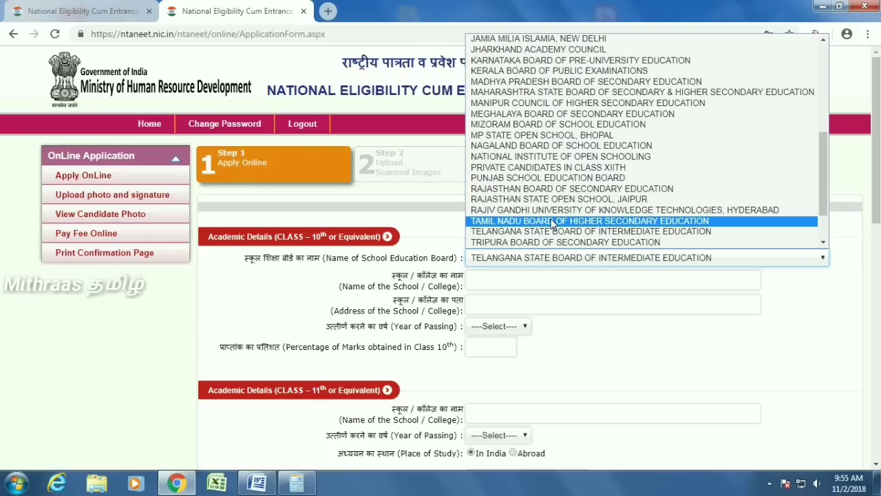
click(553, 221)
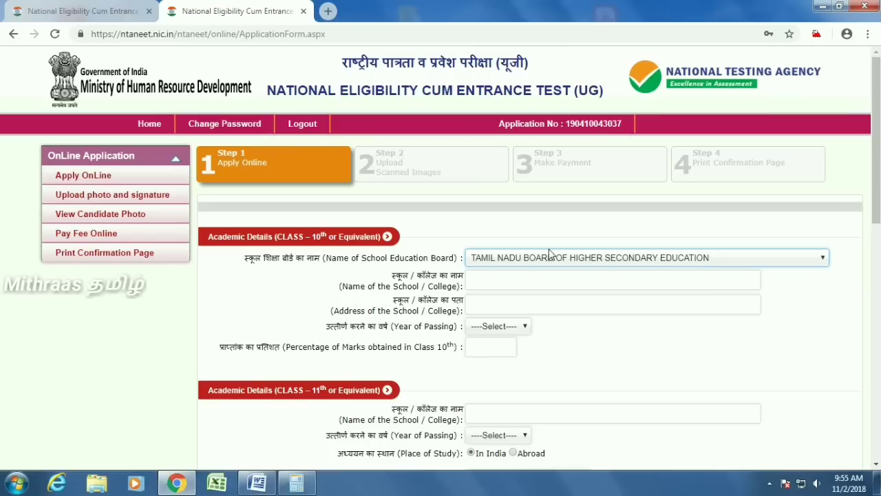
- Enter the school name NAZERATH MATRIC HIGHER SECONDARY SCHOOL
click(517, 280)
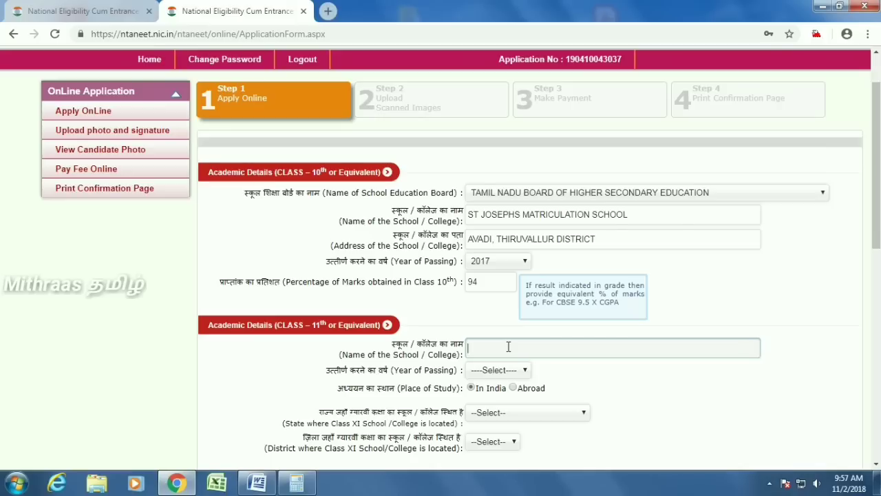
scroll(508, 346, down, 1)
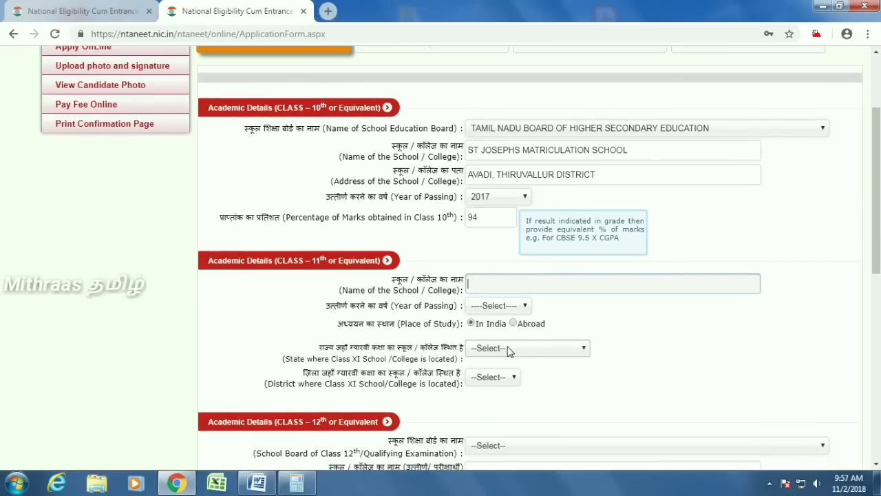
text(NAZERATH MATR)
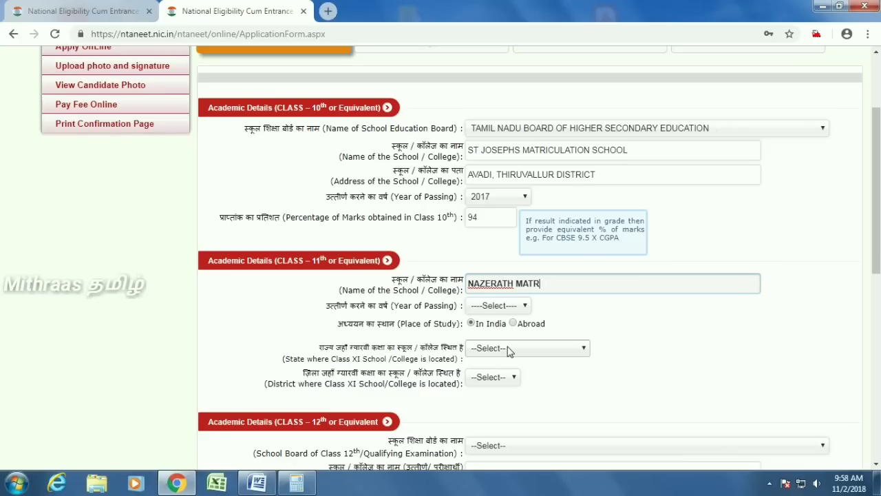
text(IC HIGHER SECONDARY SC)
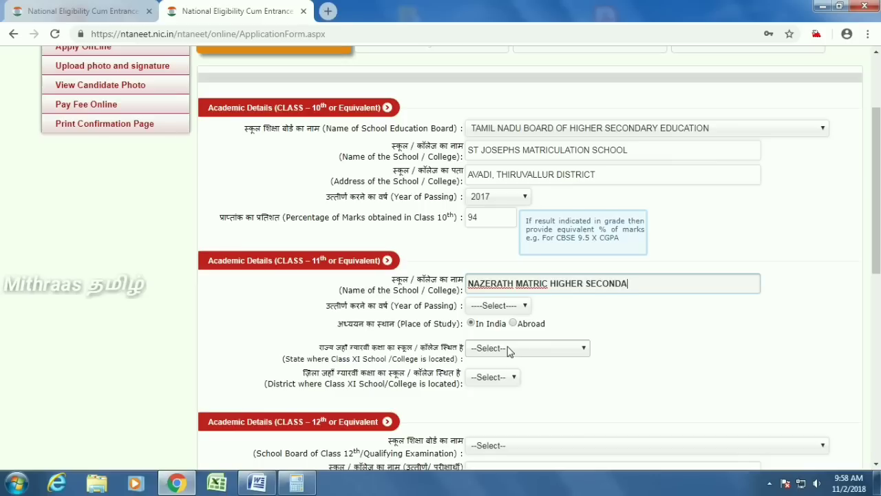
text(HOOL)
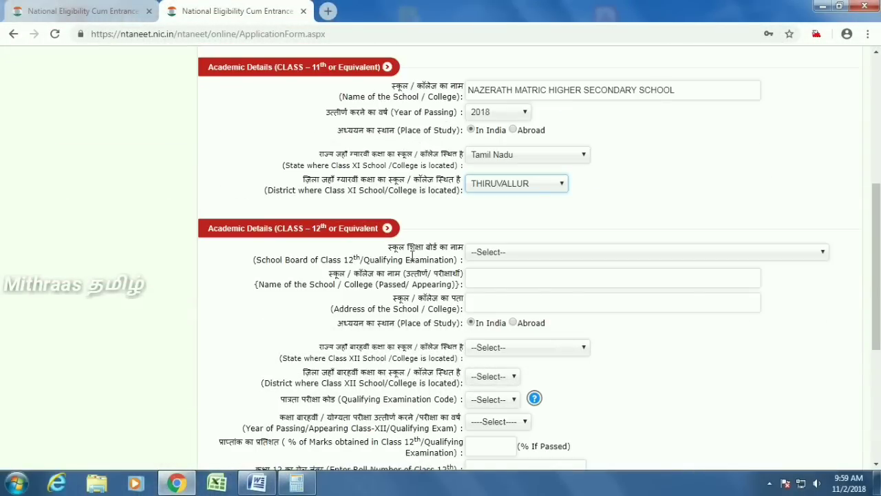
- Choose TAMIL NADU BOARD OF HIGHER SECONDARY EDUCATION for Class 12 and copy the Class 11 school name across
click(530, 254)
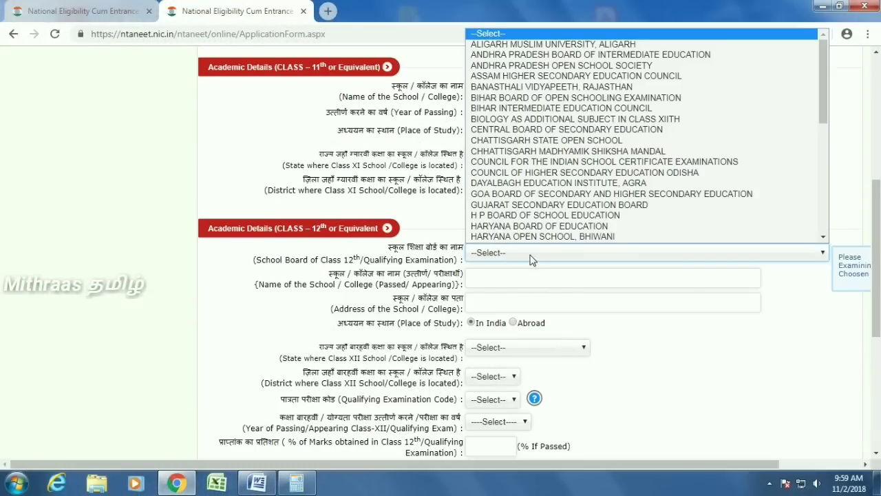
key(t)
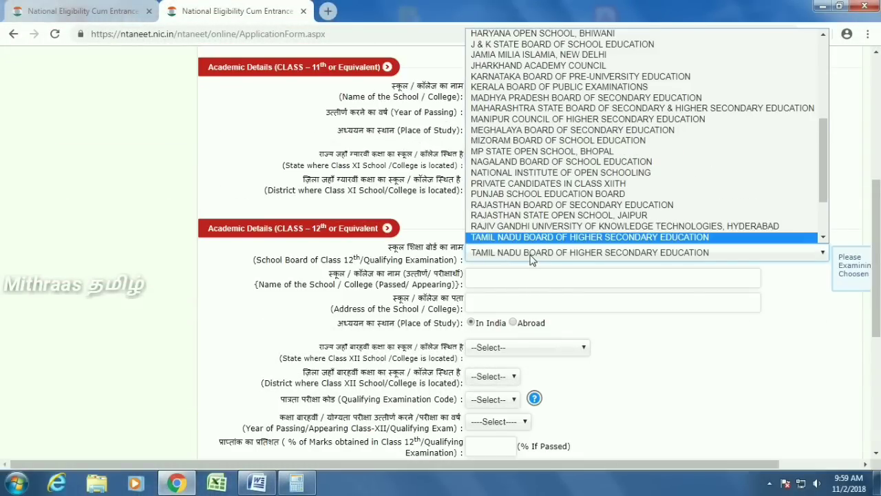
key(t)
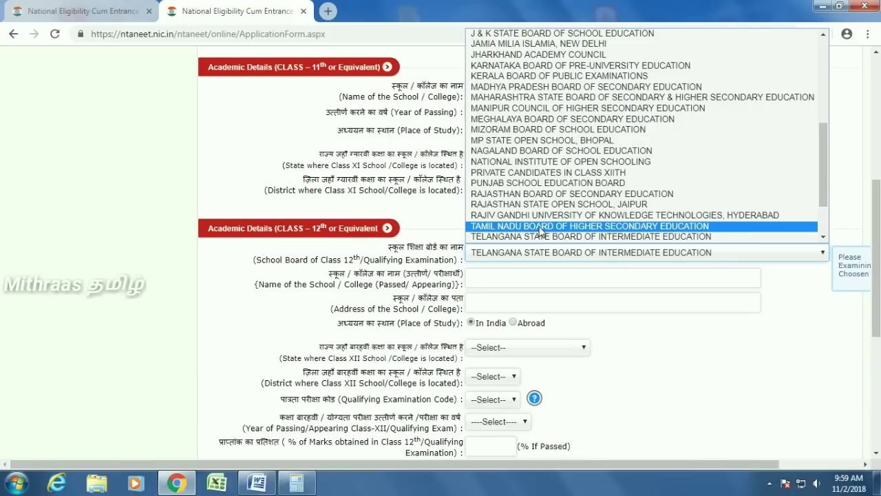
click(540, 227)
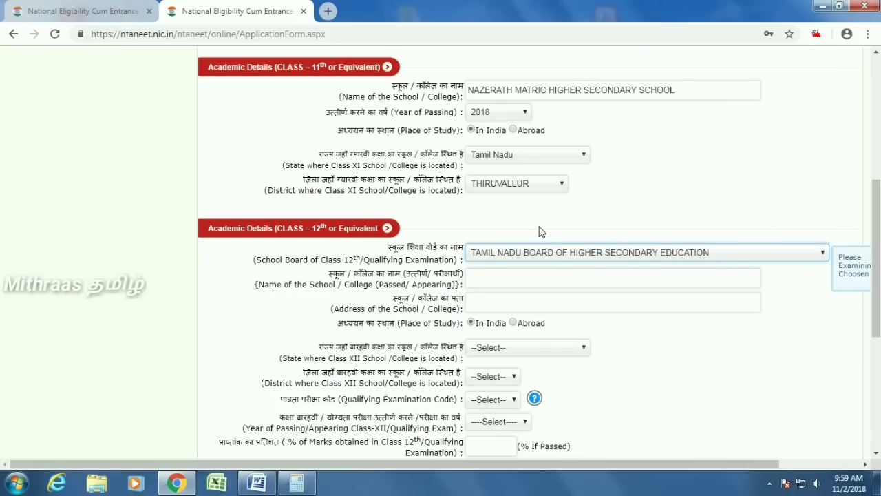
drag(687, 90, 454, 85)
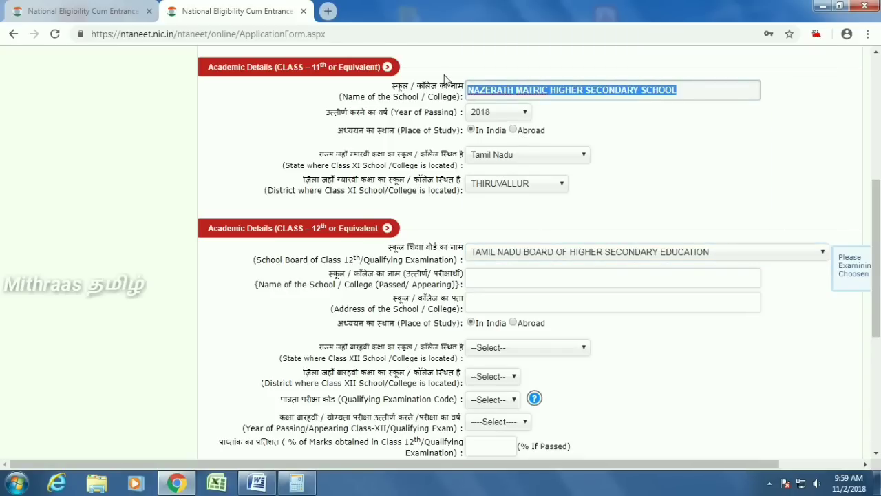
click(511, 278)
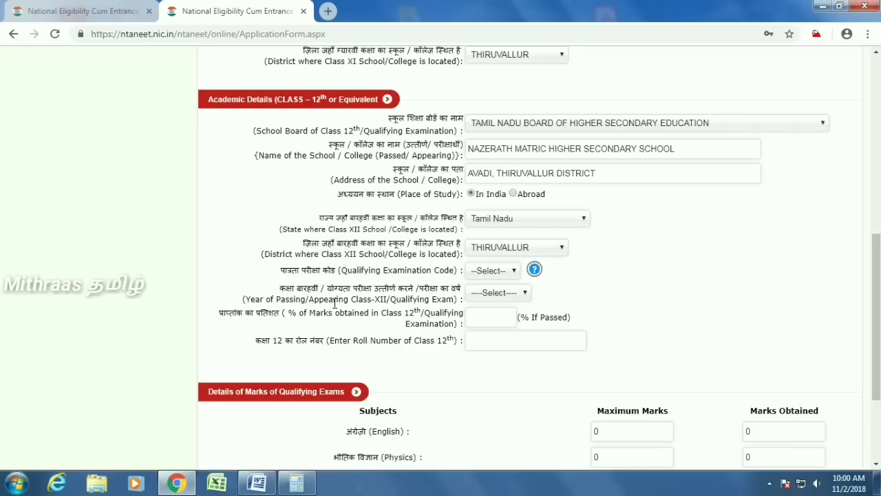
click(536, 270)
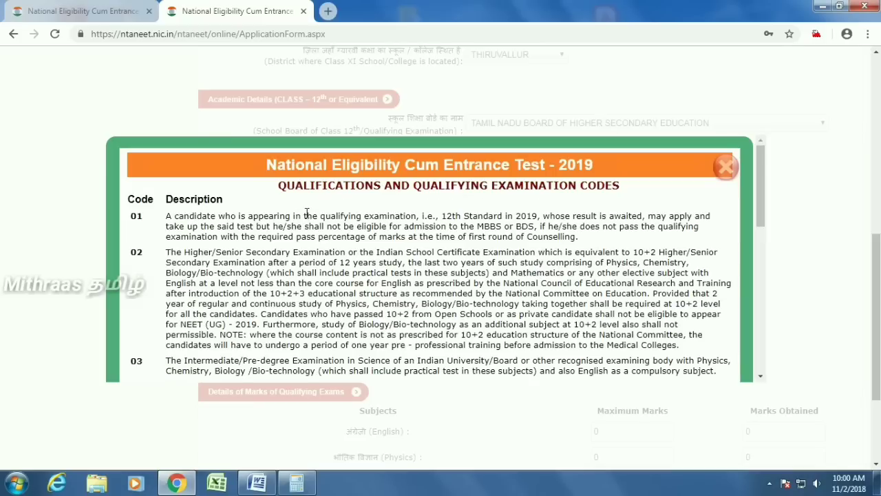
scroll(206, 249, down, 1)
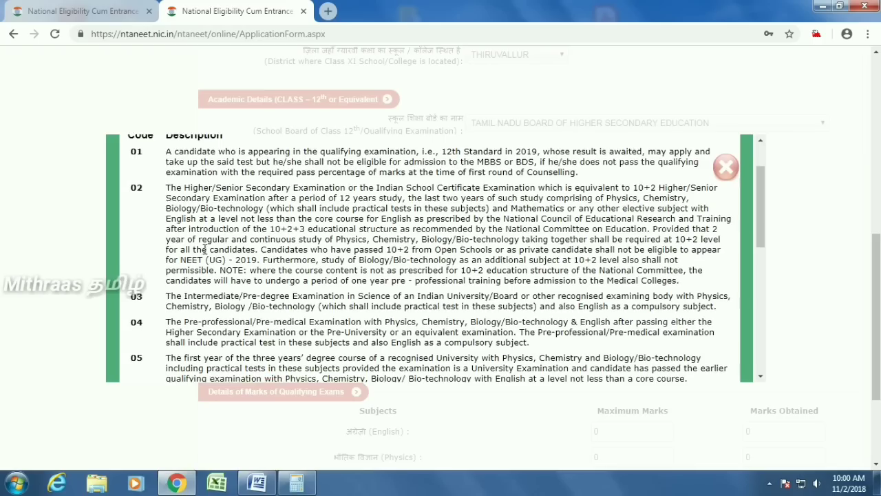
scroll(204, 249, up, 1)
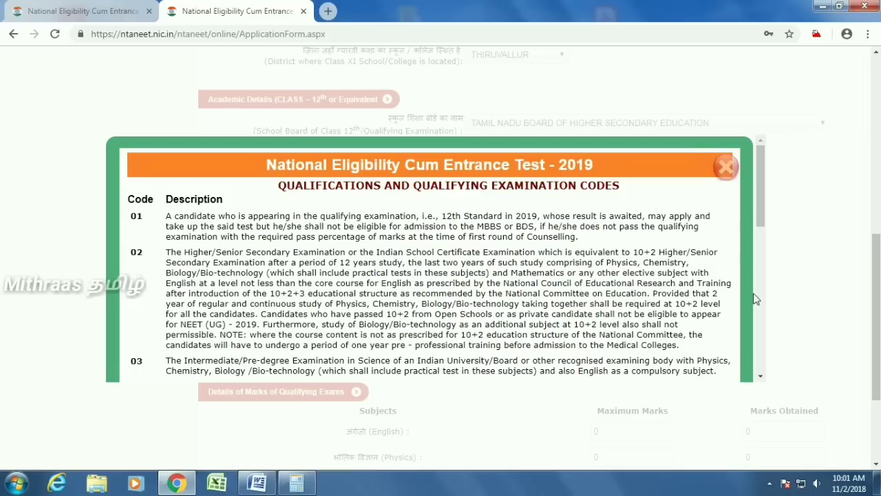
click(761, 378)
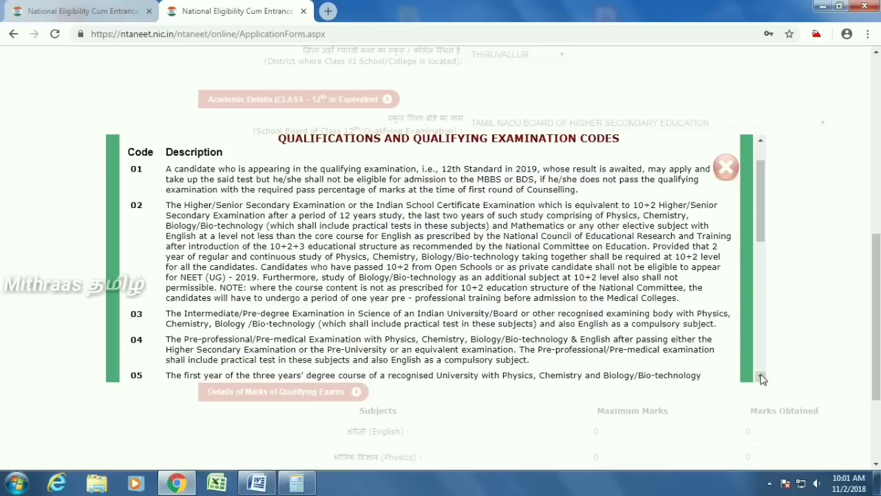
scroll(754, 307, up, 1)
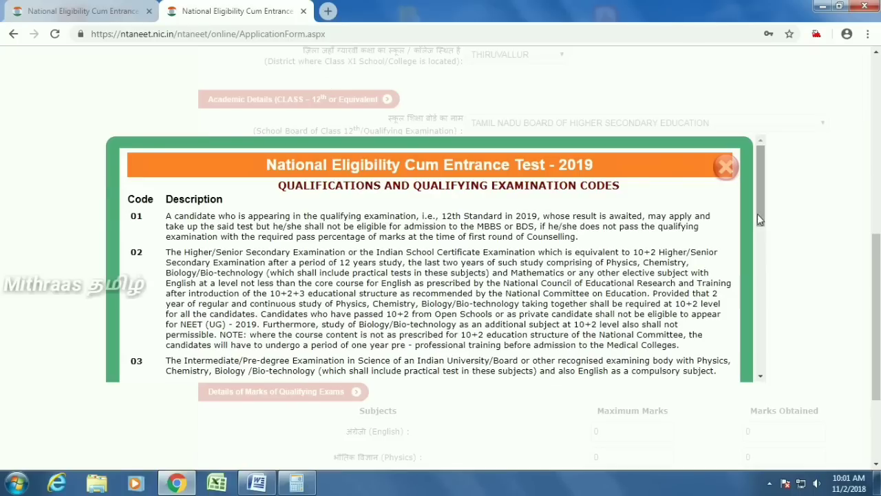
click(725, 167)
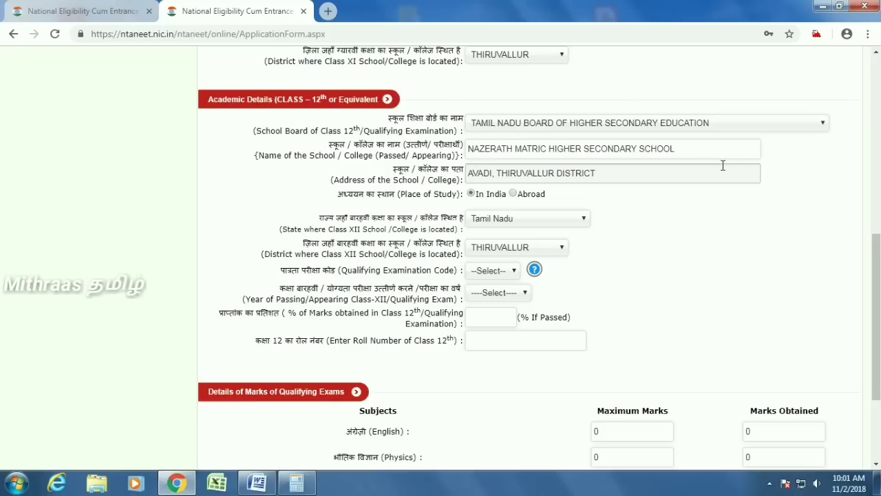
- Set the Class 12 passing year to 2019 and the qualifying examination code to 01
click(499, 292)
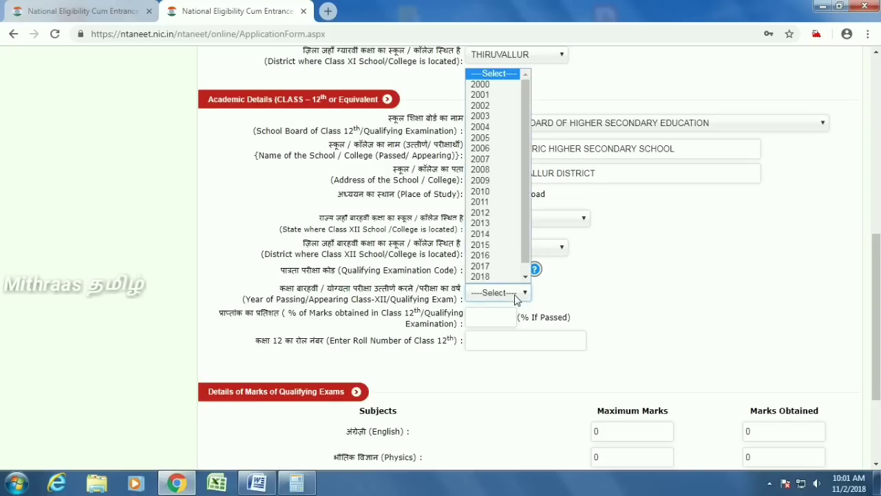
click(571, 290)
click(495, 270)
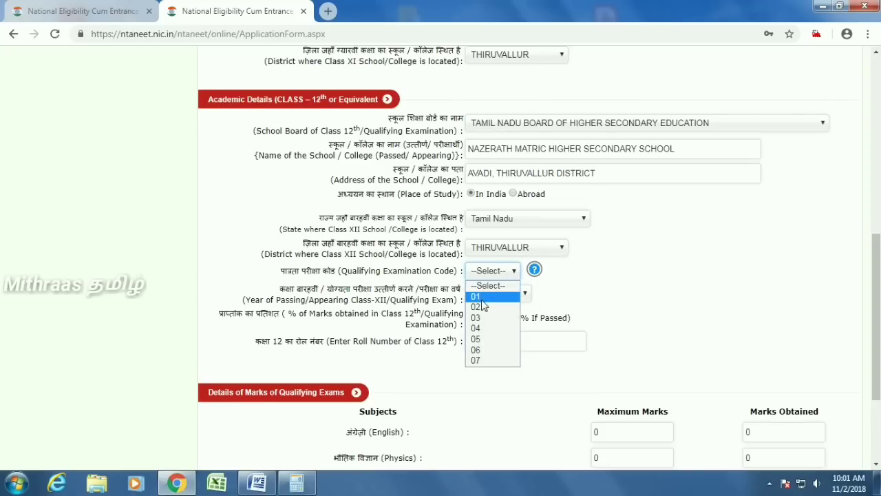
click(484, 301)
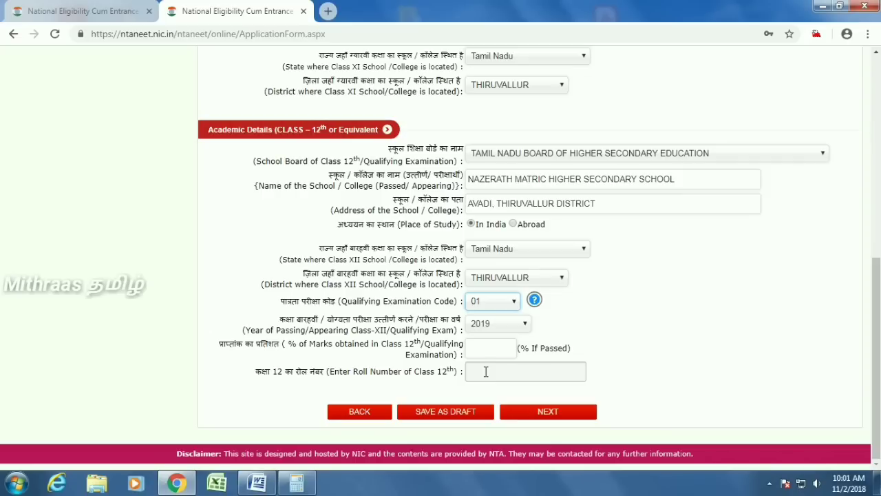
- Move to the address section and fill in the permanent address house number and locality
click(548, 412)
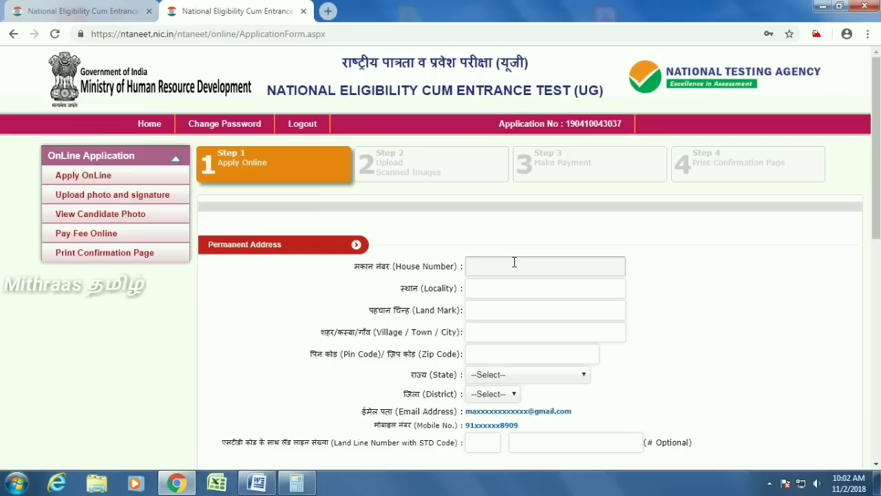
scroll(496, 260, down, 1)
click(479, 201)
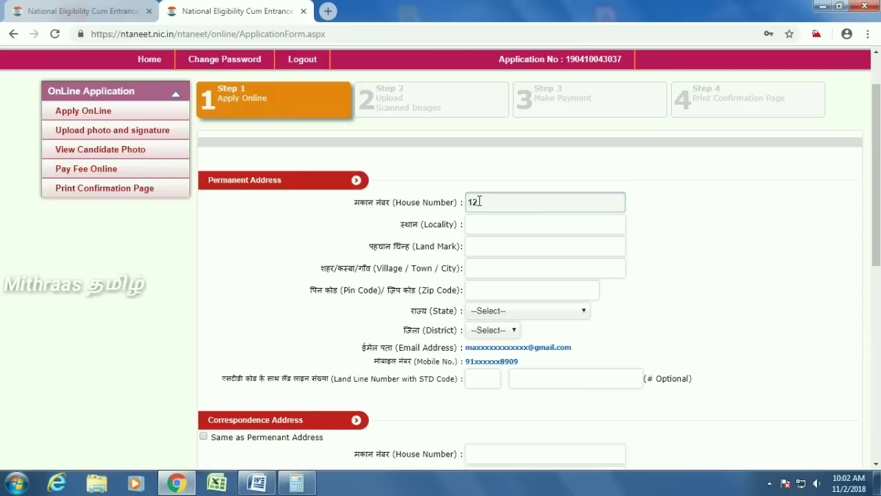
key(Tab)
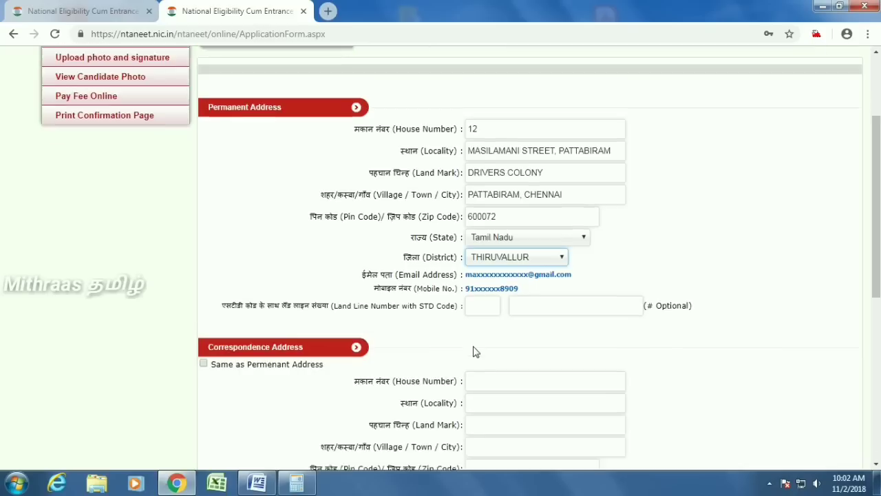
scroll(473, 350, down, 1)
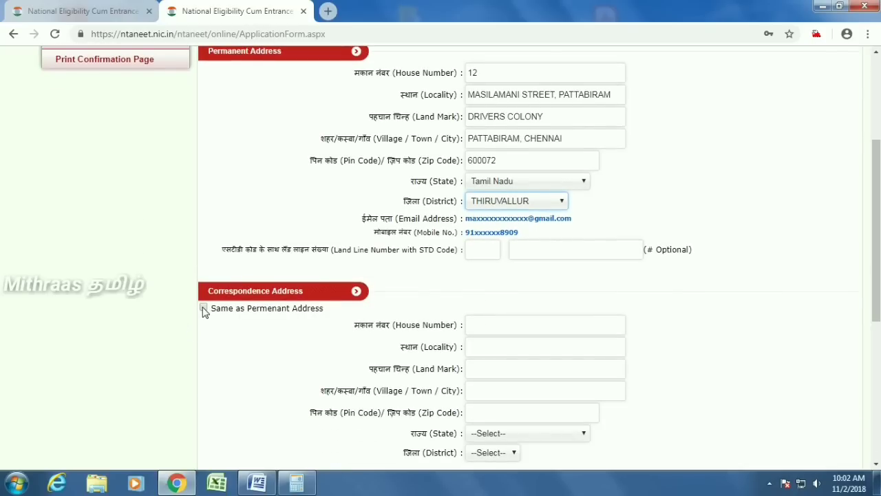
- Mark the correspondence address as 'Same as Permenant Address'
click(203, 308)
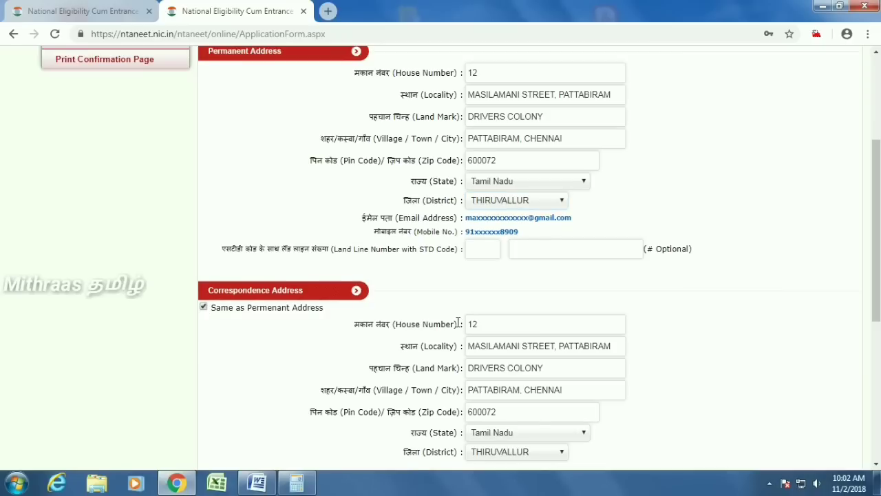
scroll(530, 315, down, 1)
scroll(530, 318, down, 1)
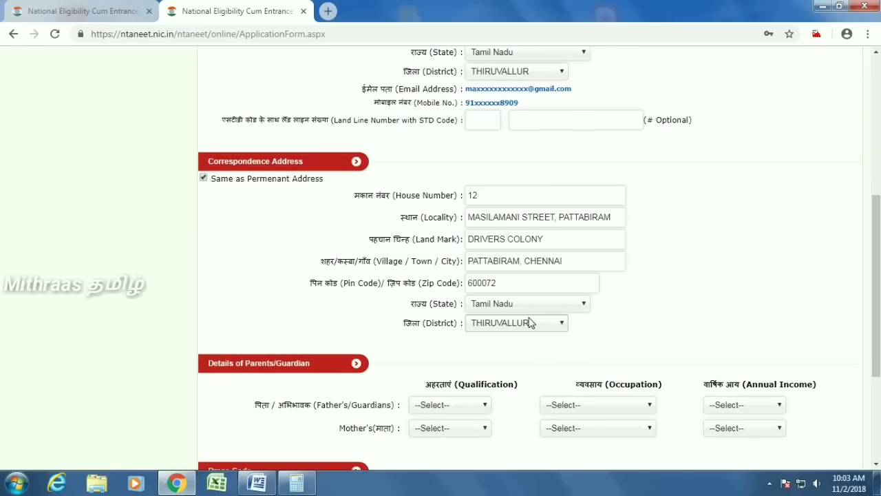
scroll(530, 323, down, 1)
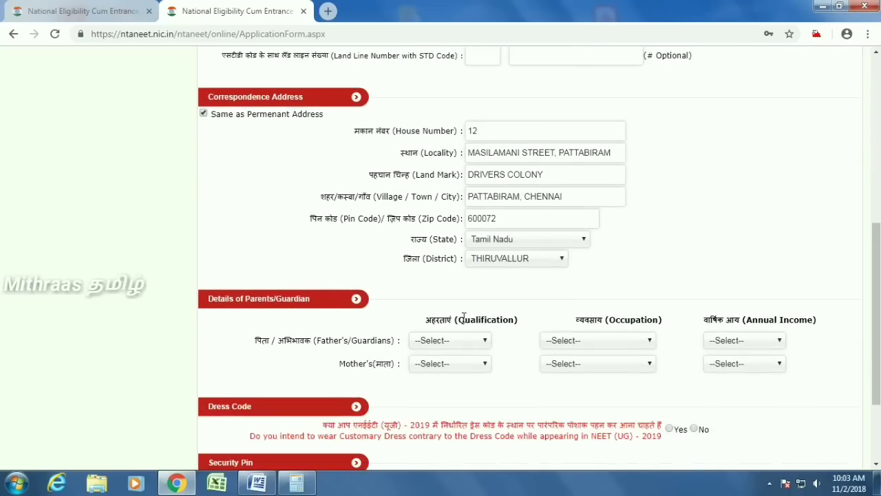
scroll(464, 320, down, 1)
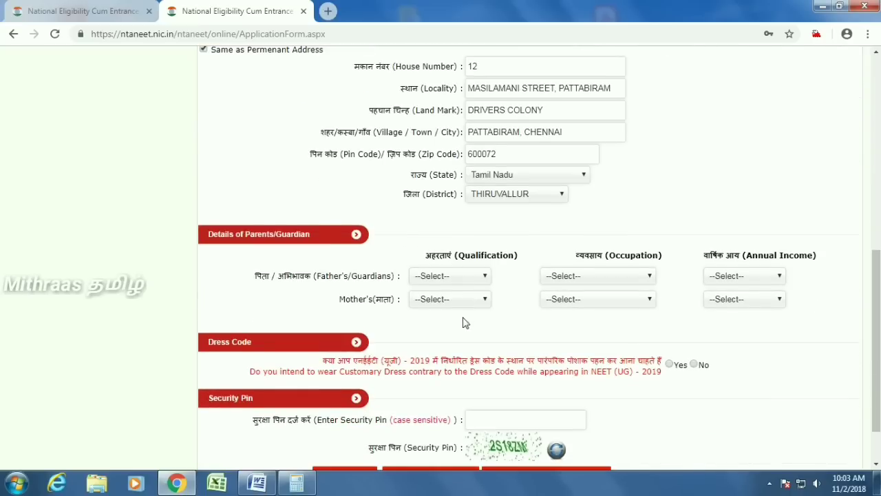
- Pick the father's qualification, answer Yes to customary dress, and type the displayed security pin
click(475, 276)
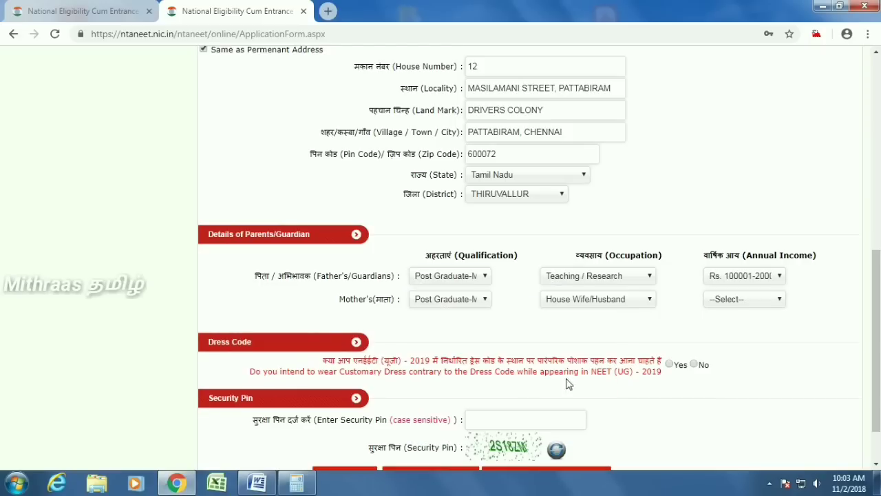
click(669, 365)
scroll(689, 373, down, 2)
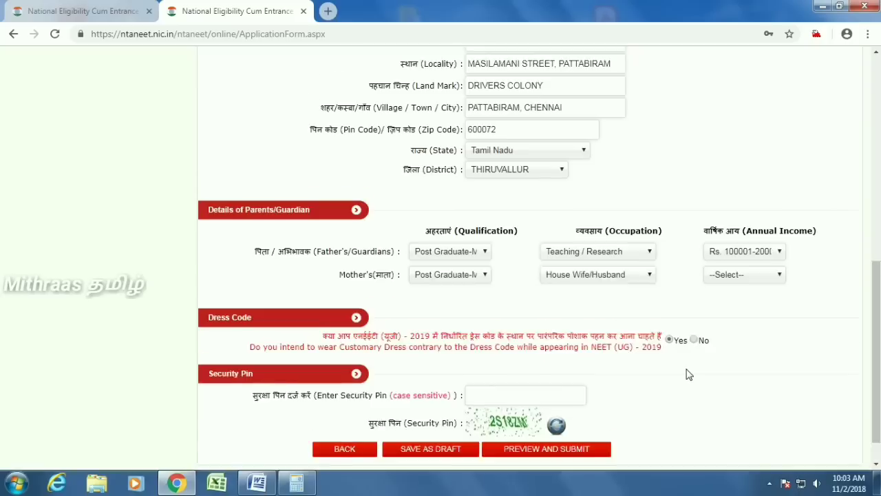
click(491, 358)
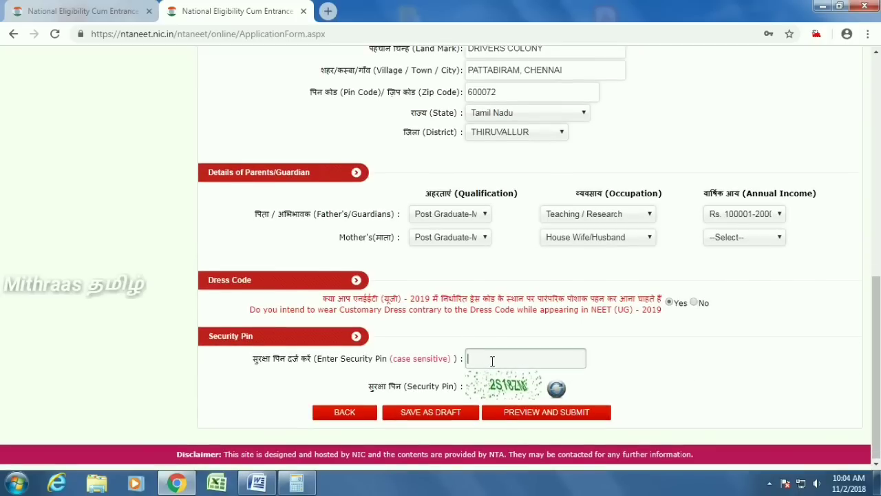
text(2S18ZM)
- Open the Review Page with PREVIEW AND SUBMIT, close its notice, and scroll through every section
click(544, 413)
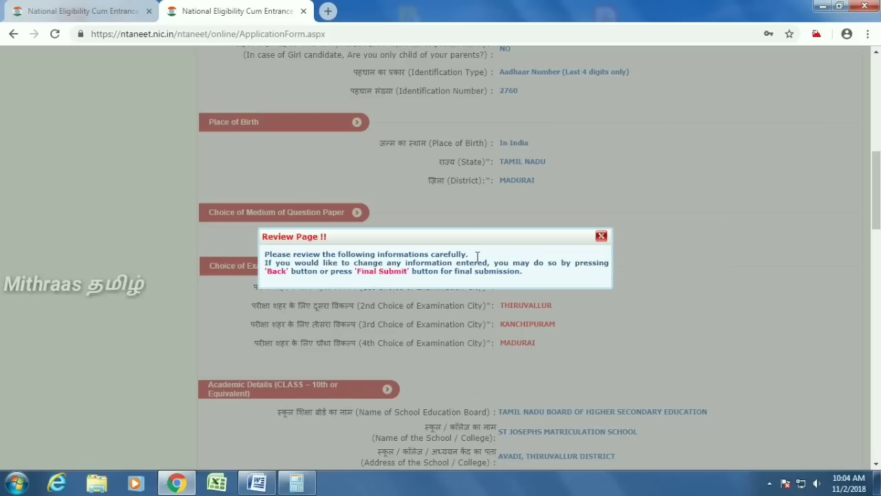
click(601, 237)
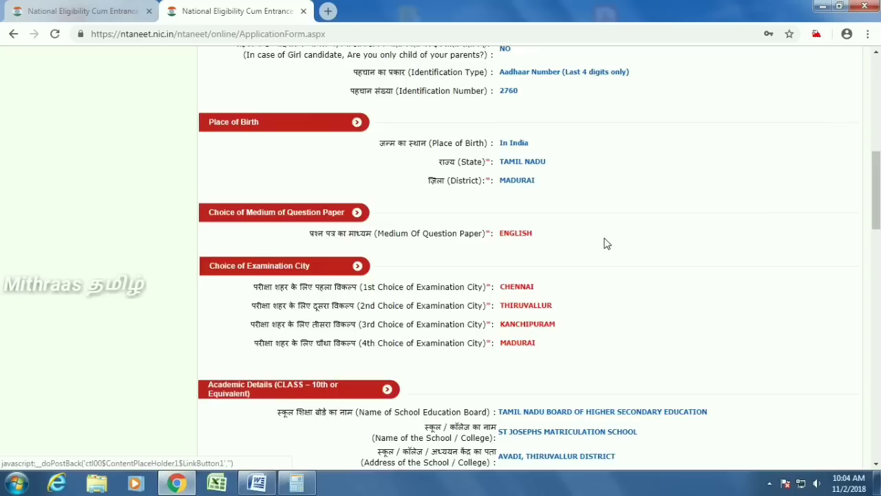
scroll(647, 277, up, 5)
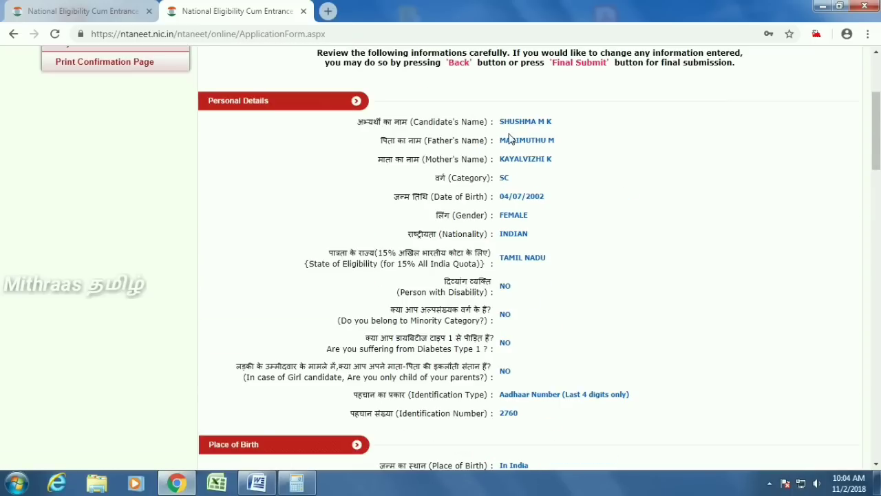
scroll(554, 186, up, 1)
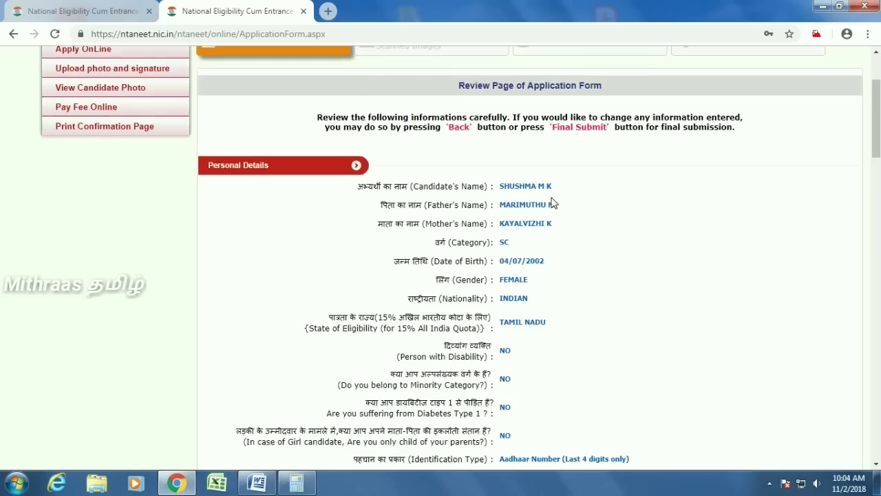
scroll(556, 248, down, 1)
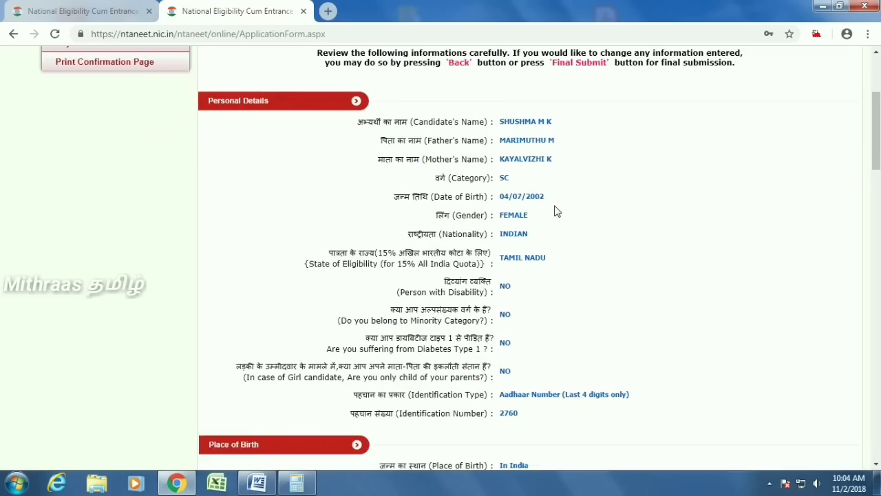
scroll(534, 251, down, 2)
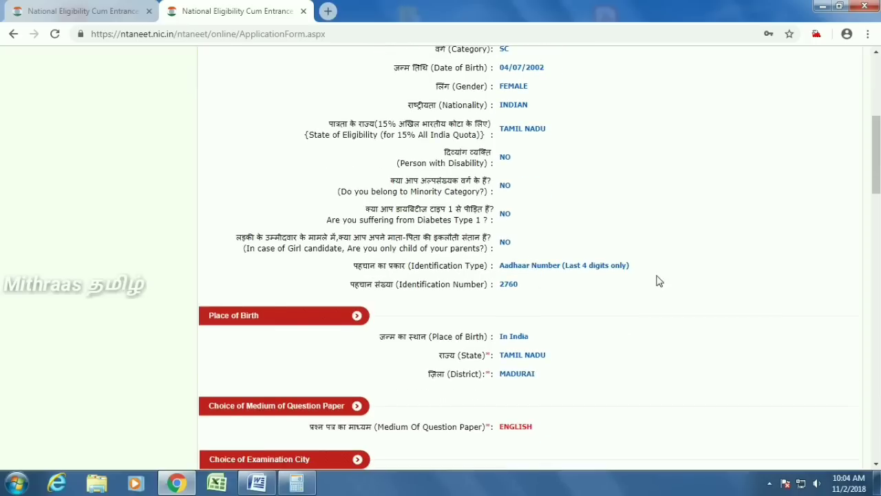
scroll(657, 281, down, 2)
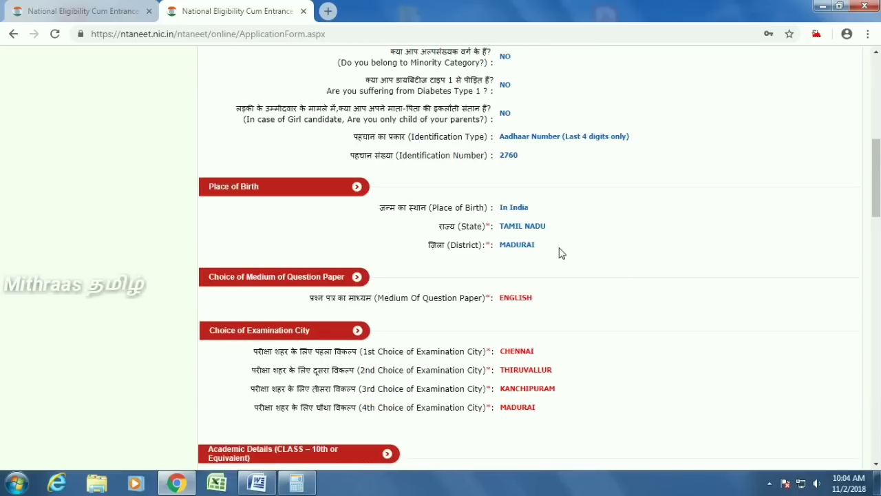
scroll(560, 253, down, 2)
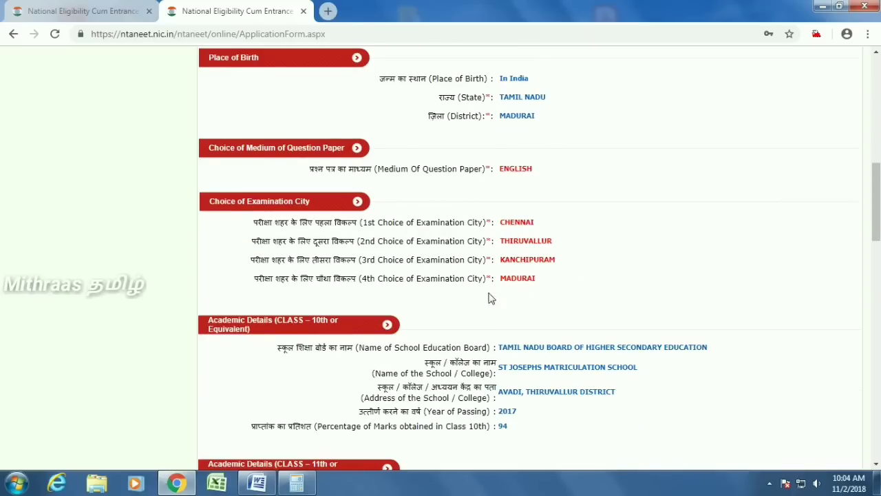
scroll(723, 308, down, 2)
scroll(595, 326, down, 3)
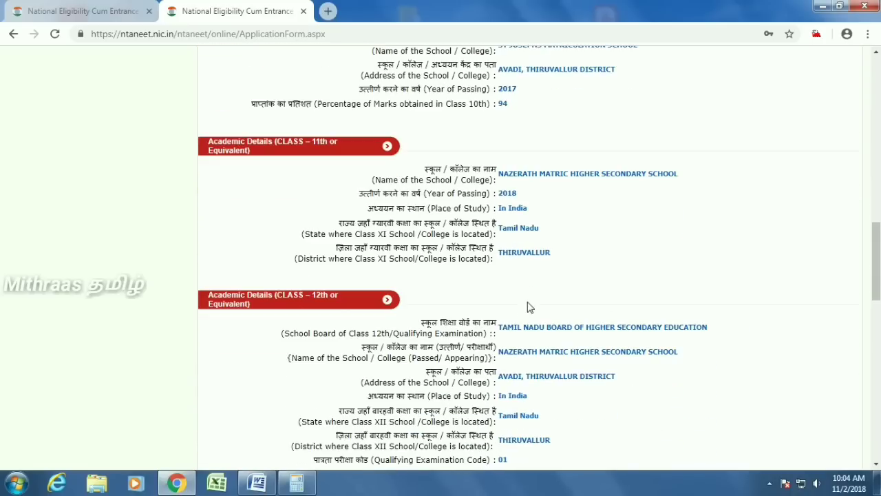
scroll(572, 298, down, 3)
scroll(603, 296, down, 6)
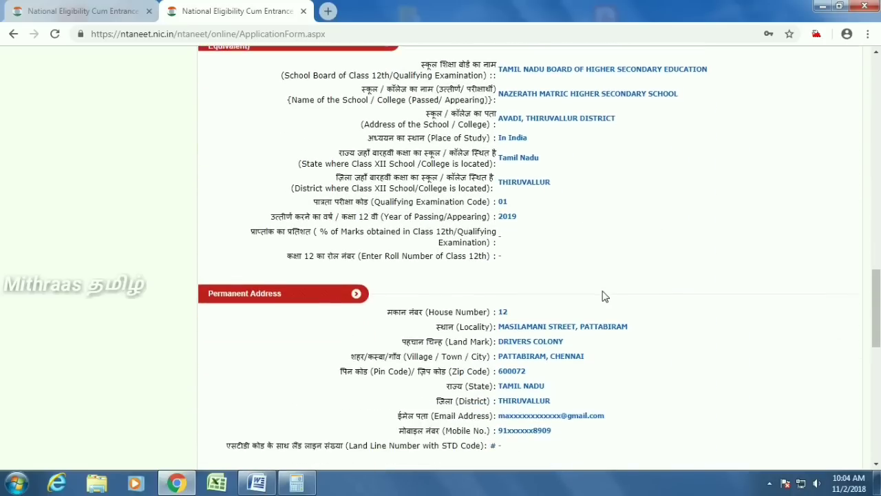
scroll(528, 296, down, 2)
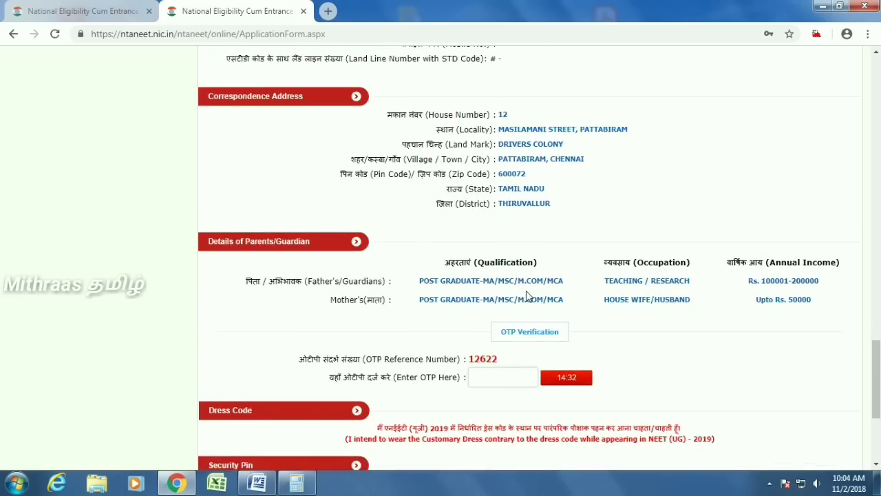
- Enter the received OTP and the new security pin shown
scroll(528, 296, down, 1)
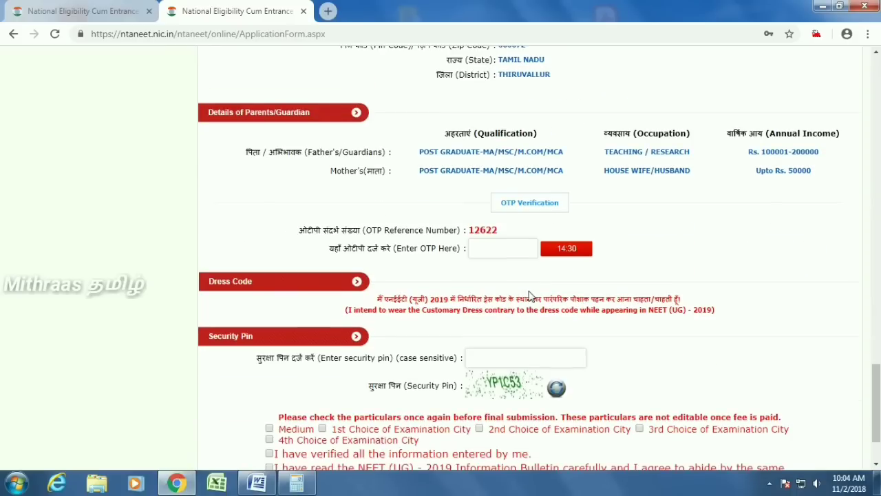
click(489, 251)
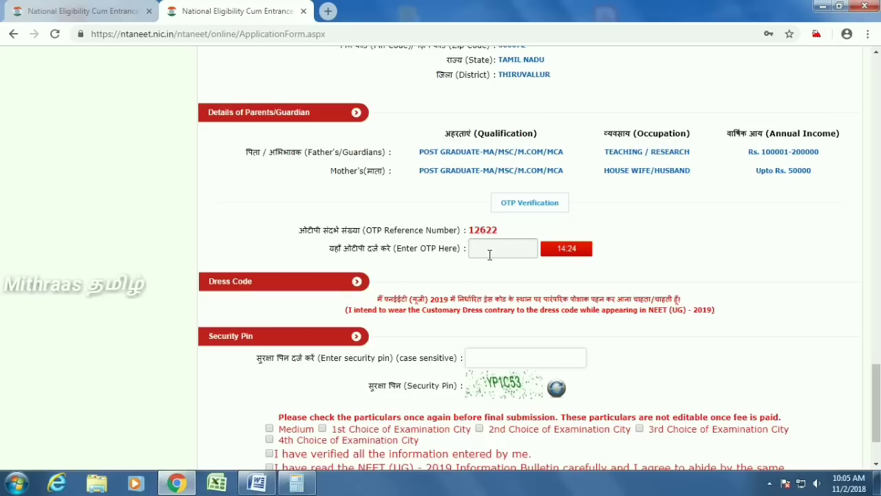
text(••)
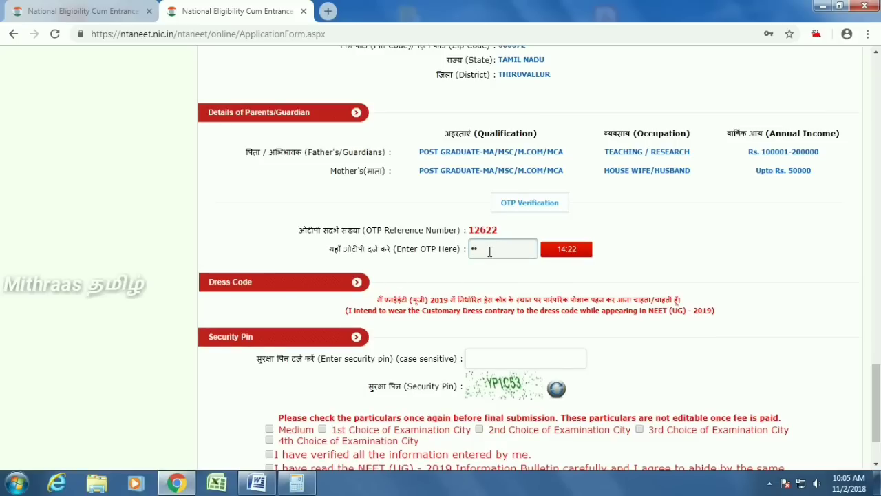
text(••••)
scroll(396, 322, down, 1)
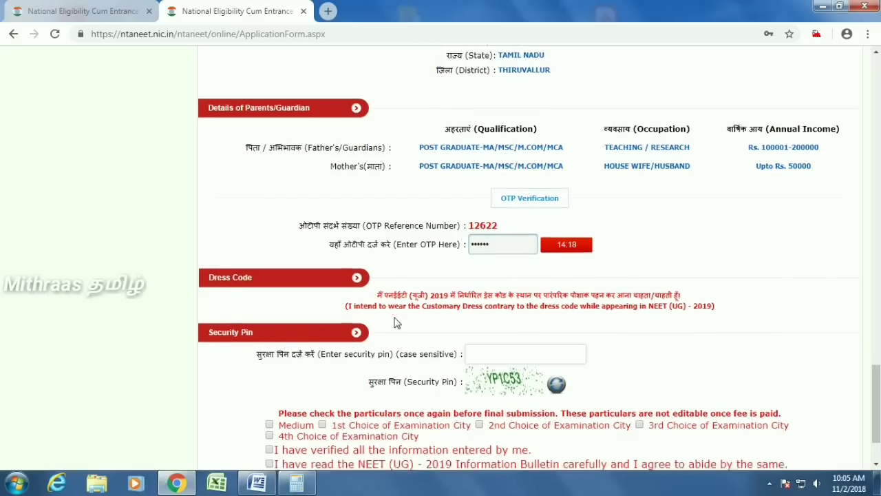
click(500, 290)
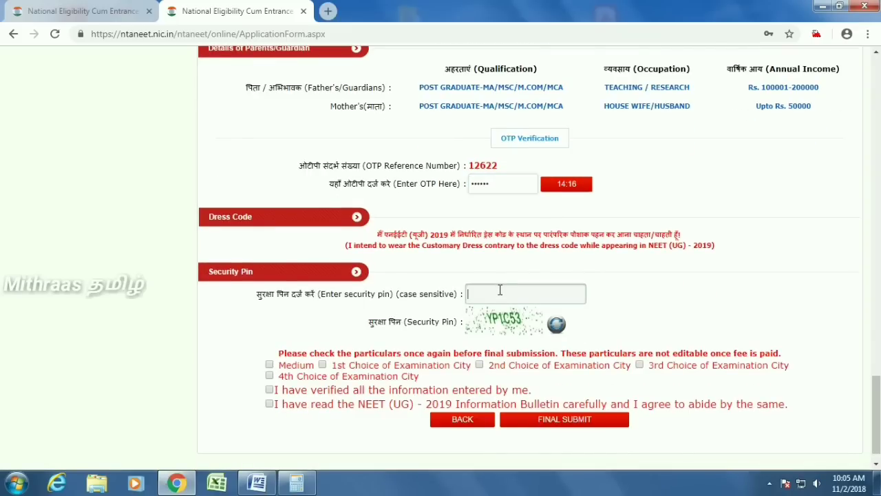
text(YP1C53)
- Tick the medium, exam city and verification declarations, then confirm FINAL SUBMIT
click(269, 365)
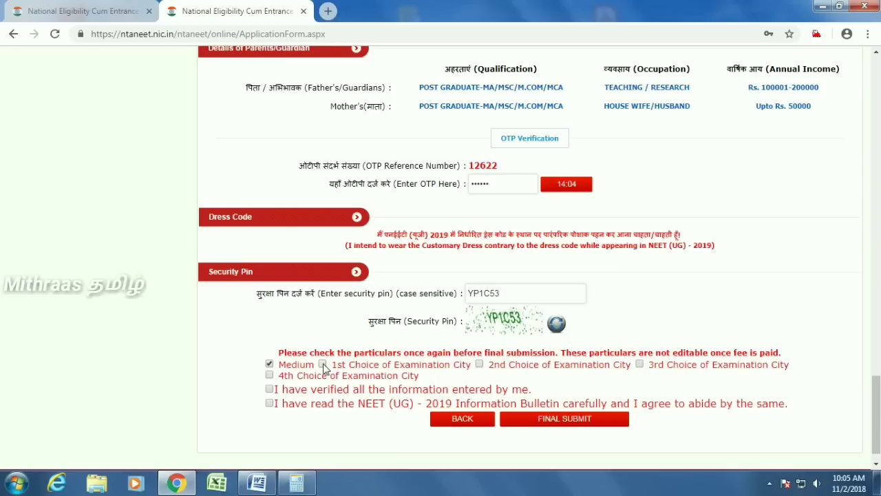
click(482, 366)
click(640, 365)
click(269, 375)
click(273, 389)
click(270, 404)
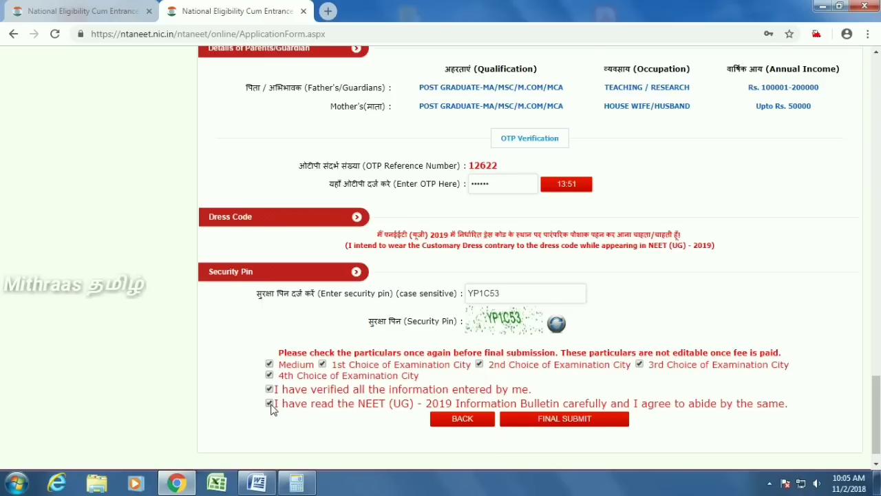
click(564, 421)
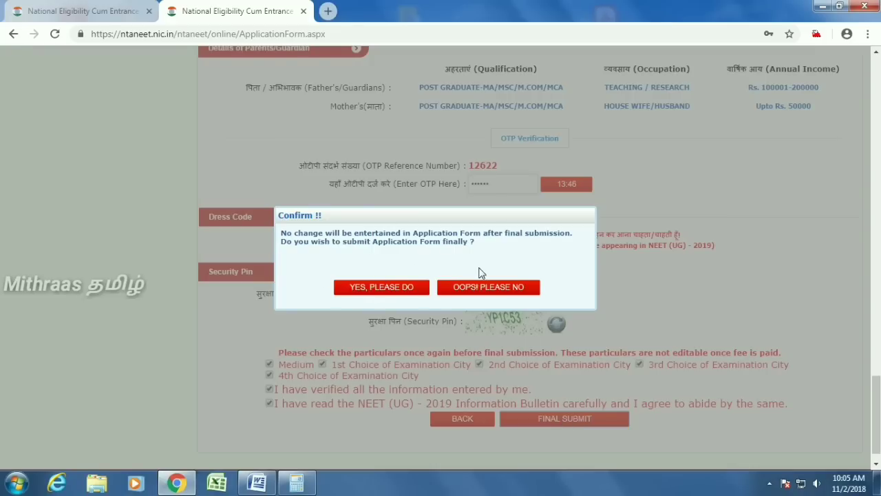
click(393, 289)
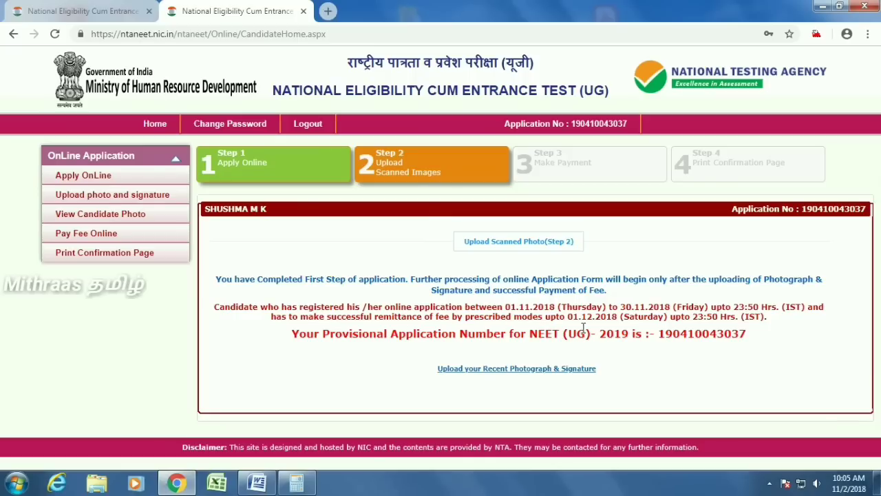
- Go to the photograph upload and attach the candidate's photo from the MM folder
click(519, 369)
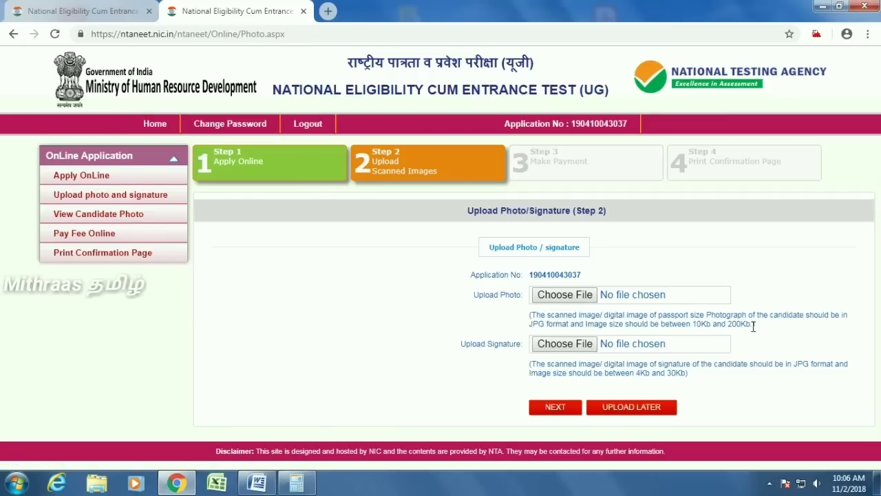
click(576, 295)
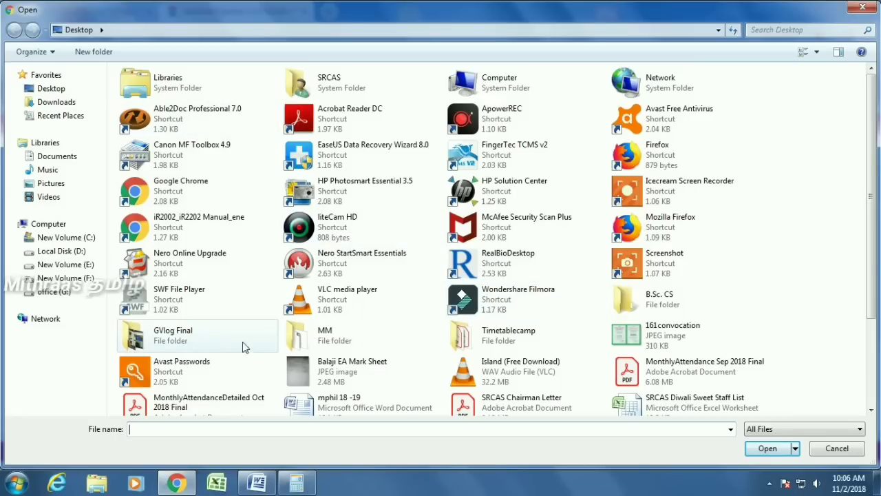
double_click(322, 336)
double_click(150, 98)
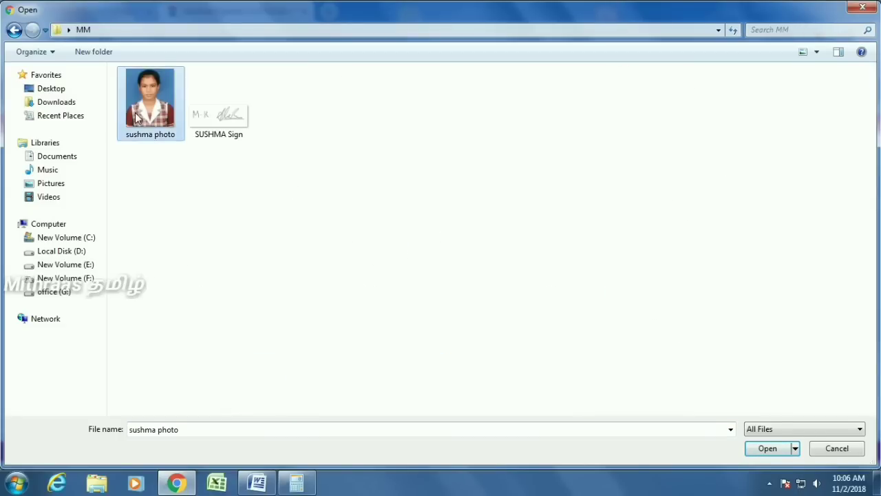
scroll(804, 328, down, 1)
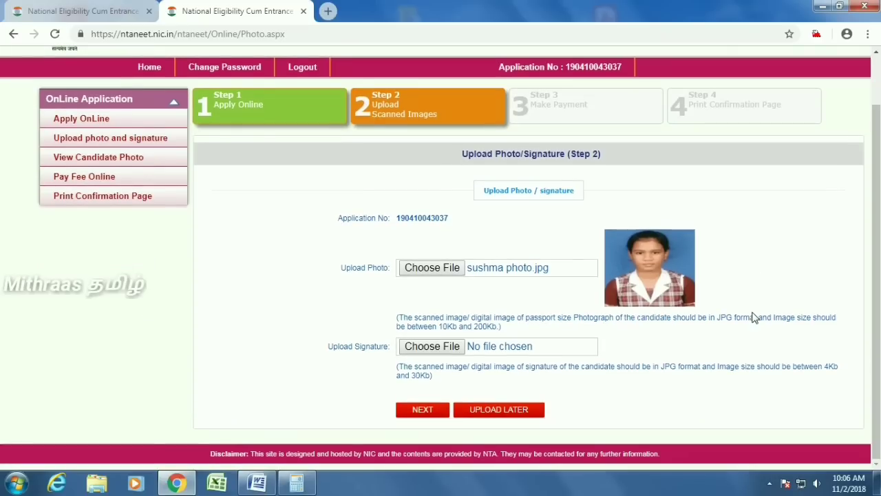
- Attach the candidate's signature image and continue with NEXT
click(416, 347)
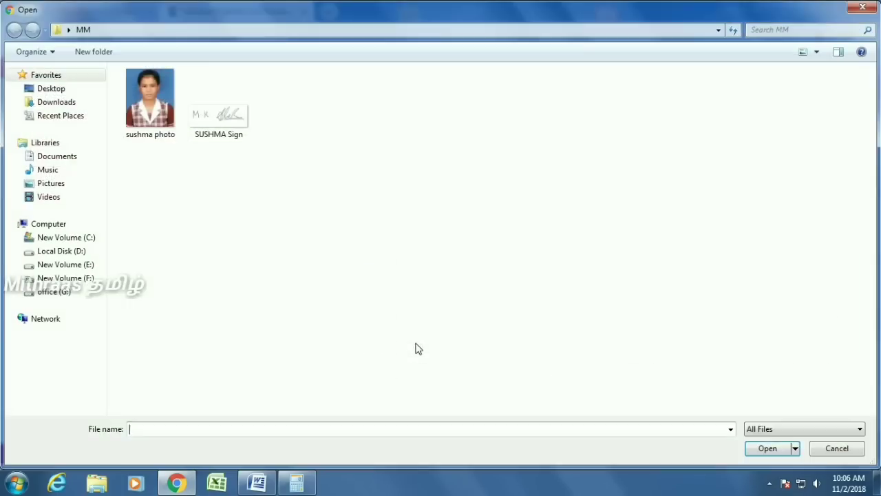
double_click(202, 118)
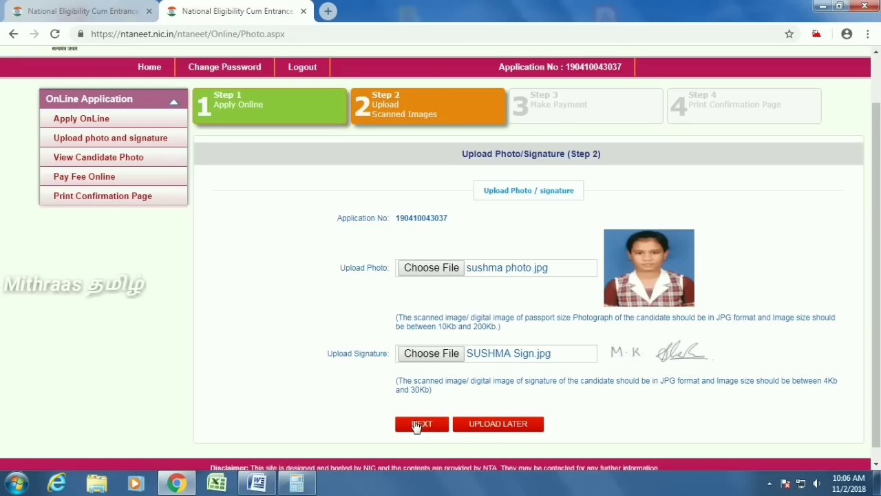
click(417, 425)
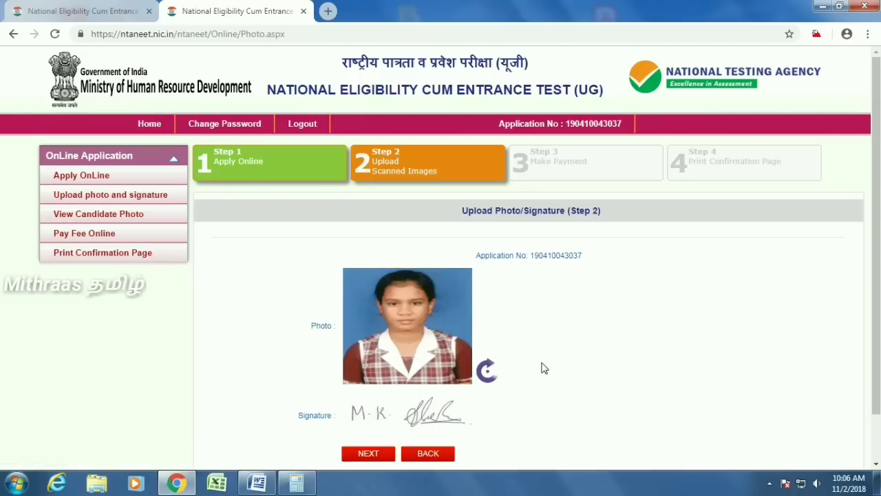
- Enter the security pin, confirm the photograph and signature, and UPLOAD them to finish Step 2
scroll(541, 368, down, 2)
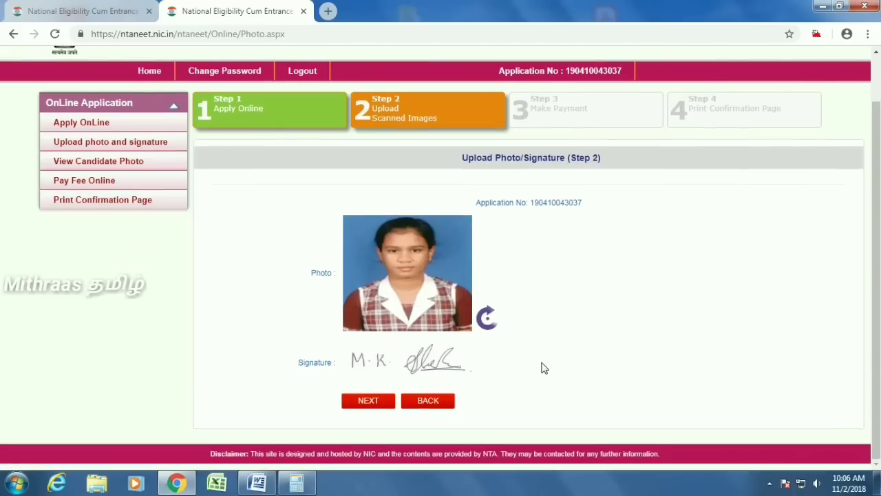
click(365, 402)
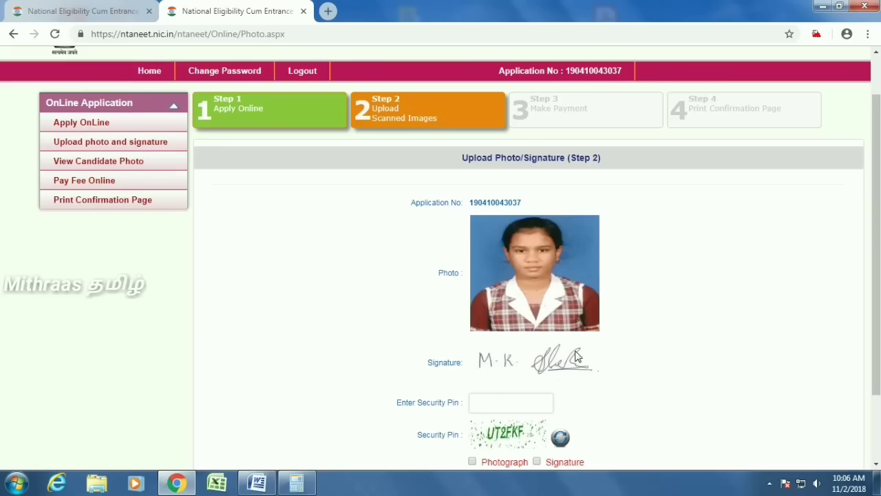
scroll(577, 356, down, 2)
click(502, 340)
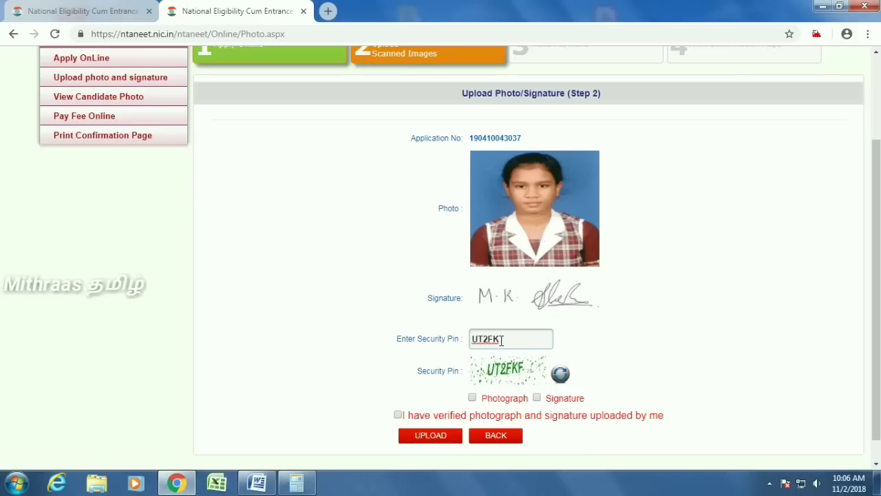
click(473, 397)
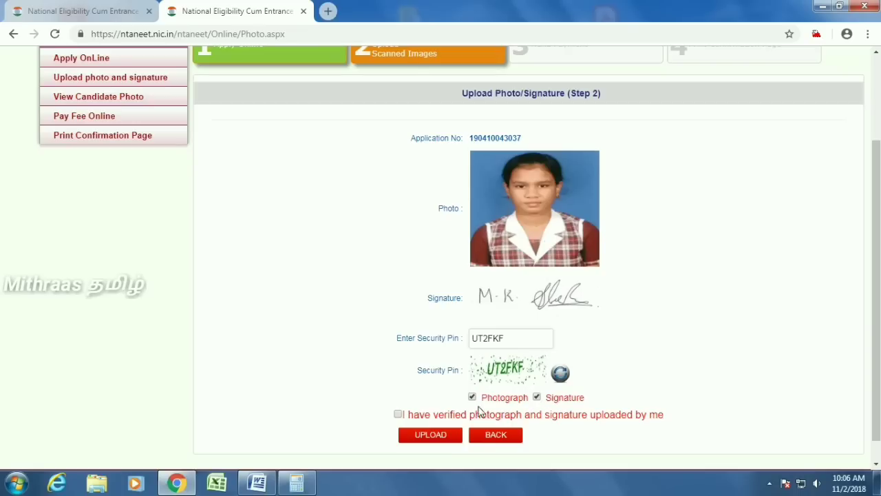
click(427, 434)
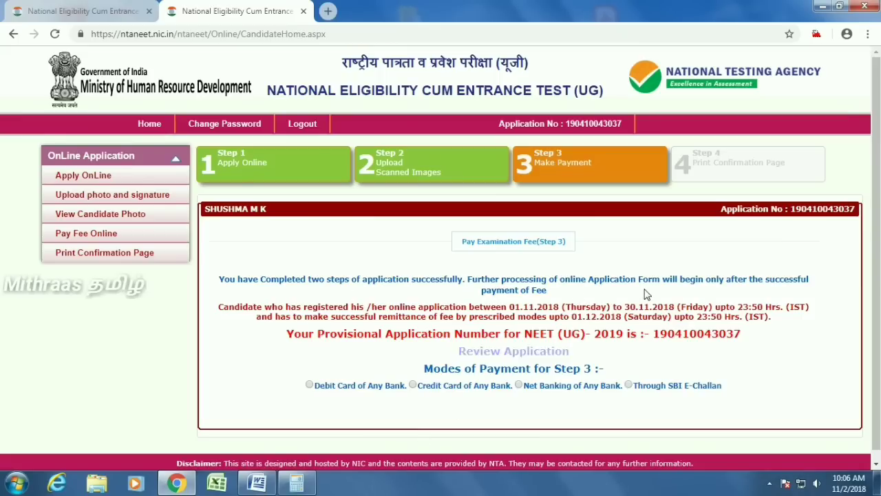
- Pay the 750 fee by Credit Card through HDFC Bank and proceed to payment
scroll(621, 297, down, 1)
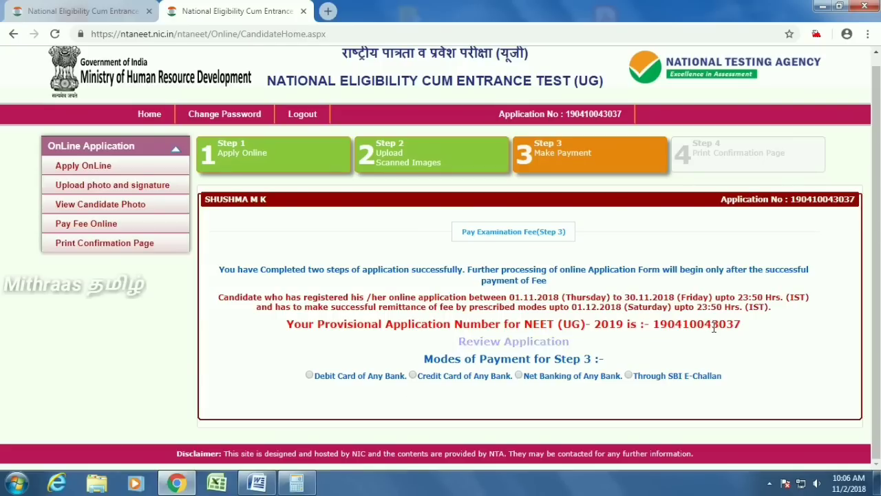
click(413, 375)
scroll(612, 344, down, 1)
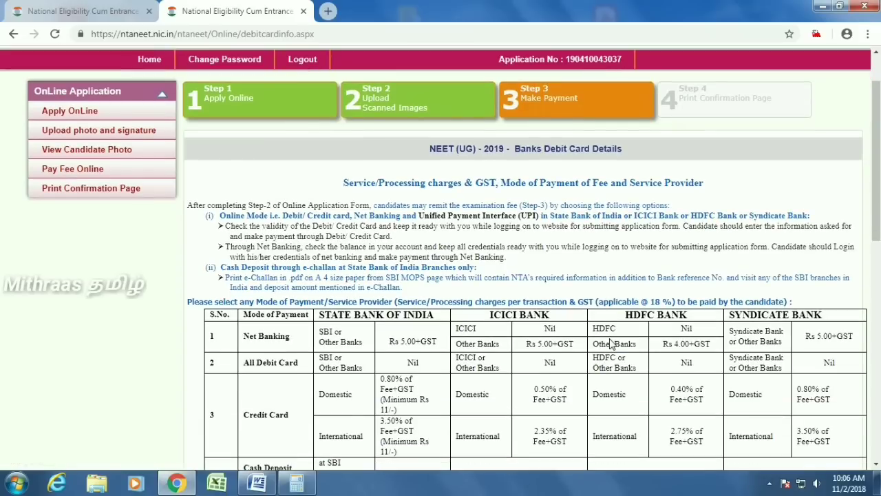
scroll(578, 330, down, 2)
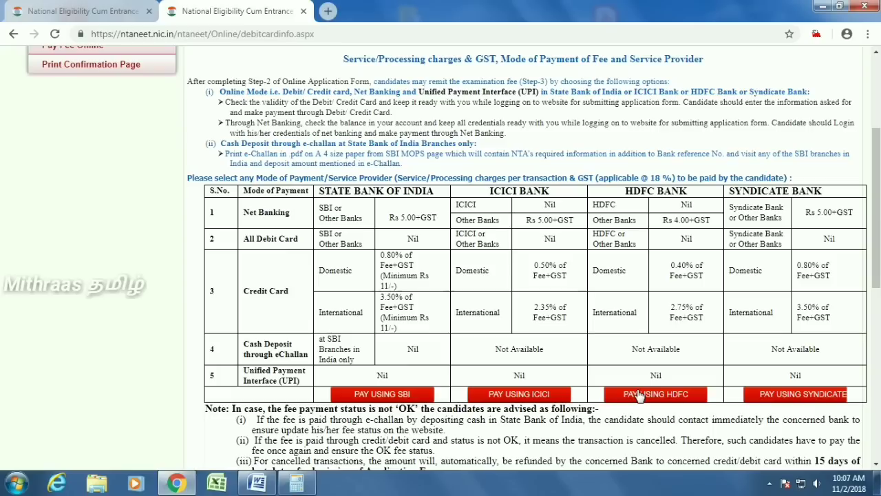
click(639, 395)
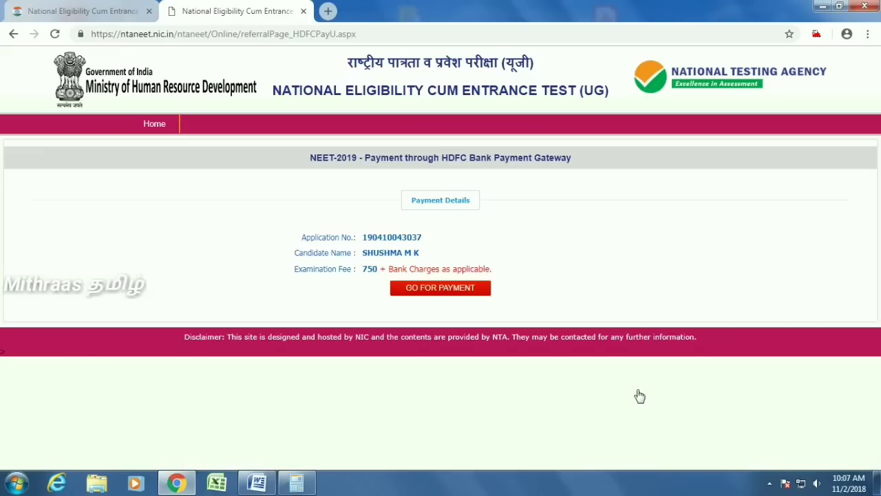
click(453, 289)
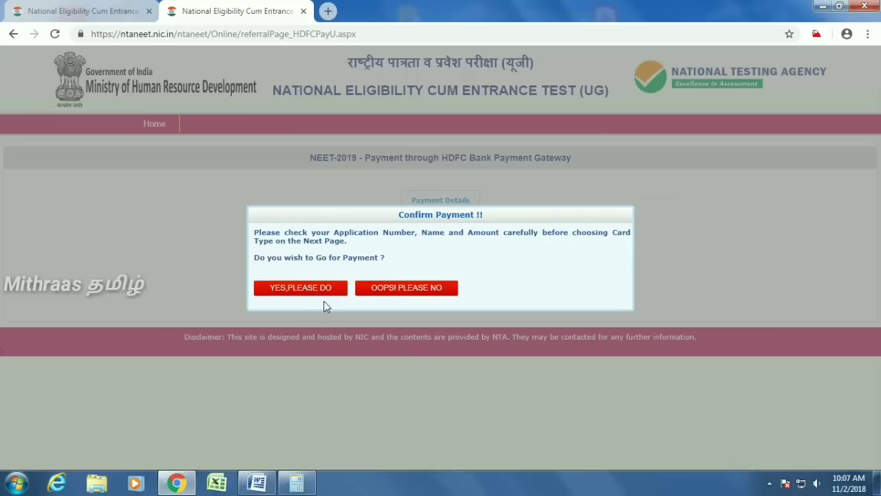
- Confirm the Rs. 750.00 payment and enter the card number, clearing a mistyped entry
click(300, 289)
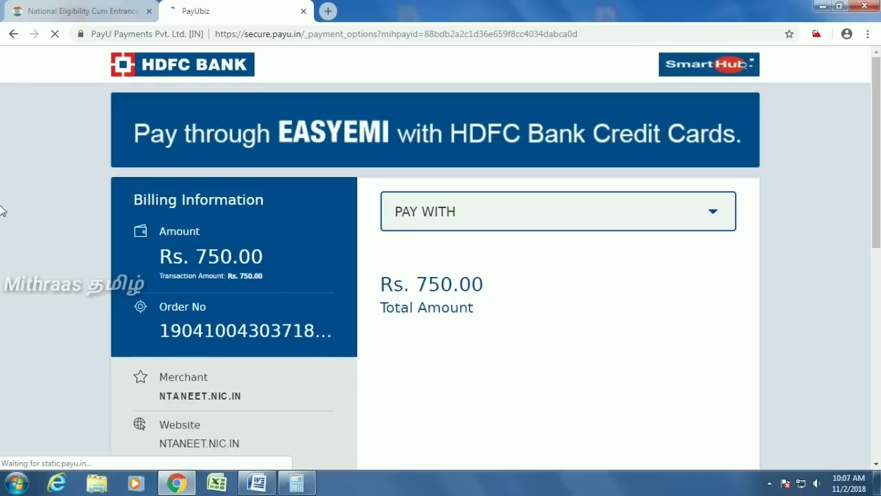
scroll(561, 312, down, 6)
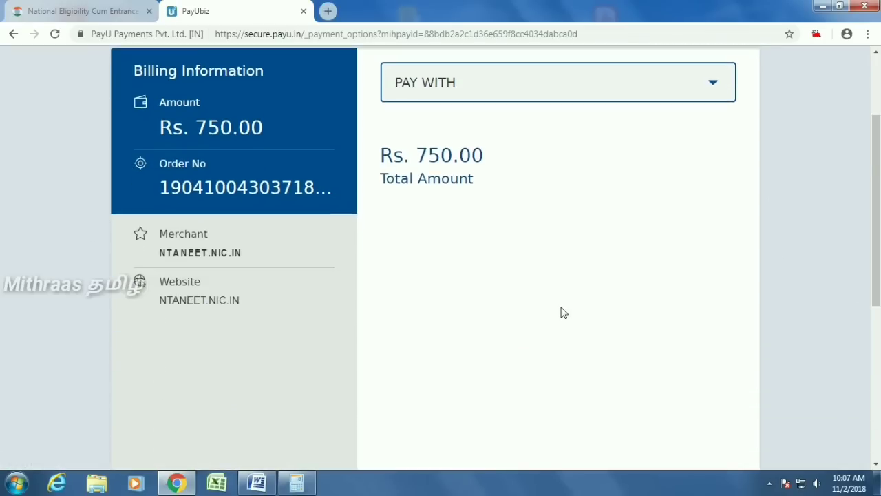
scroll(562, 312, up, 8)
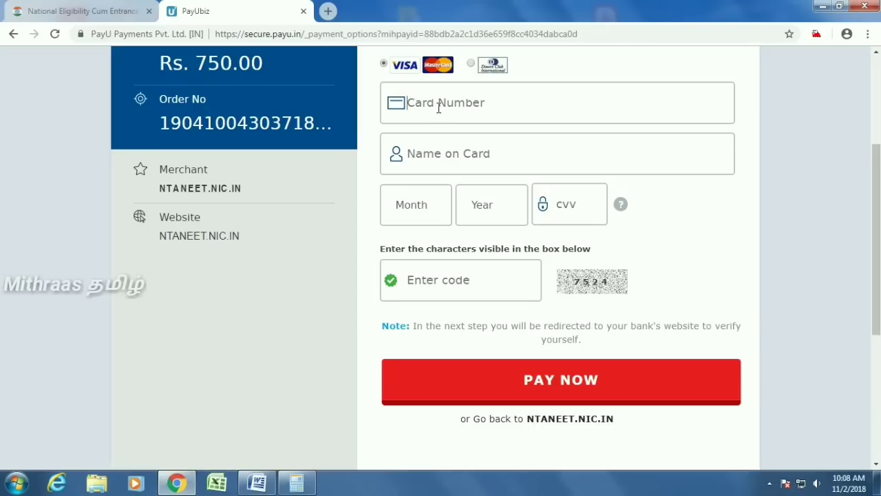
click(439, 108)
text(4641????)
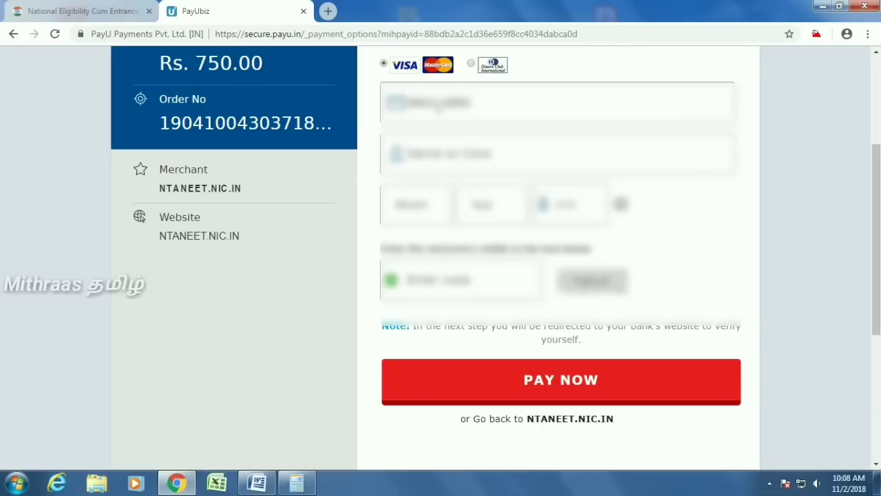
text(????????)
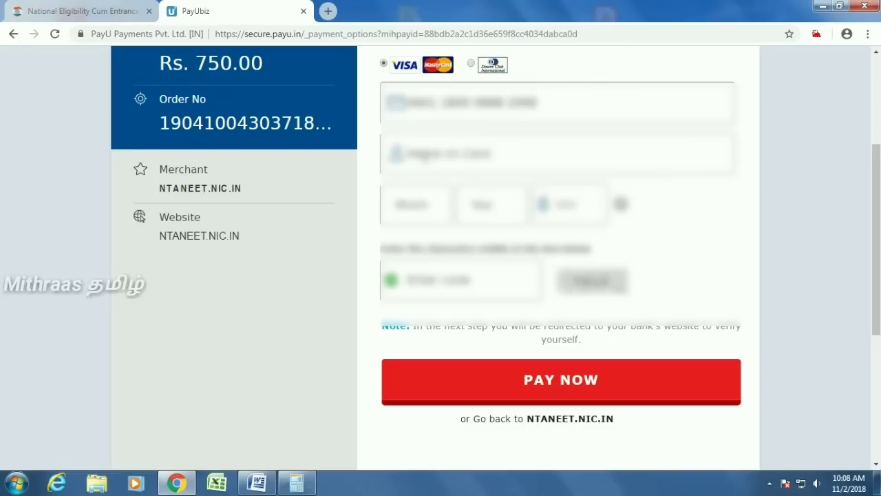
drag(537, 102, 410, 102)
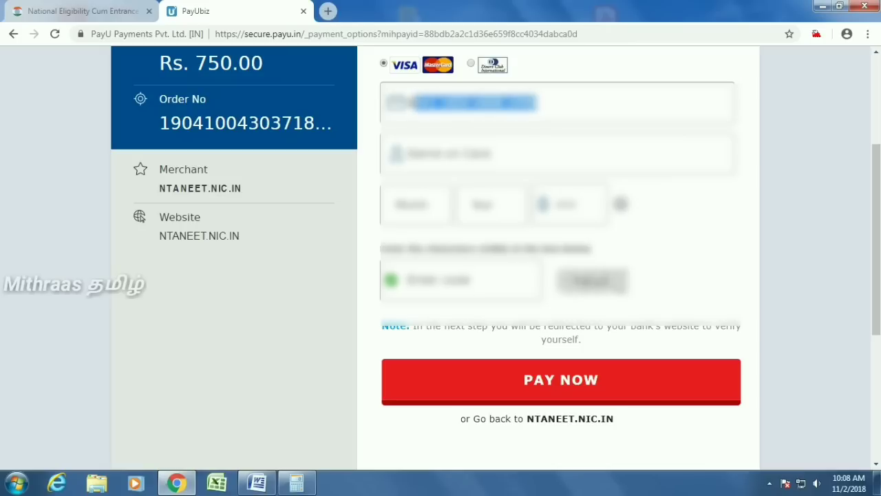
key(BackSpace)
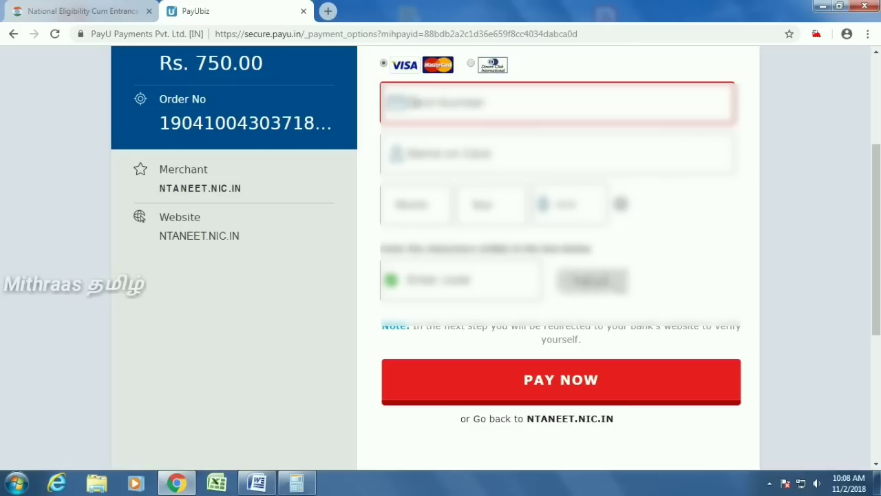
- Enter the remaining card details and the one-time password on the Axis Bank page
text(???????)
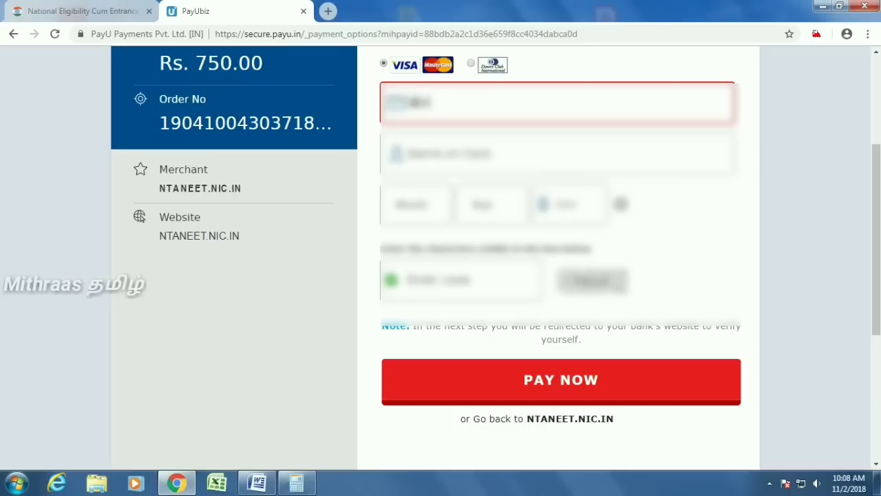
text(??? ????)
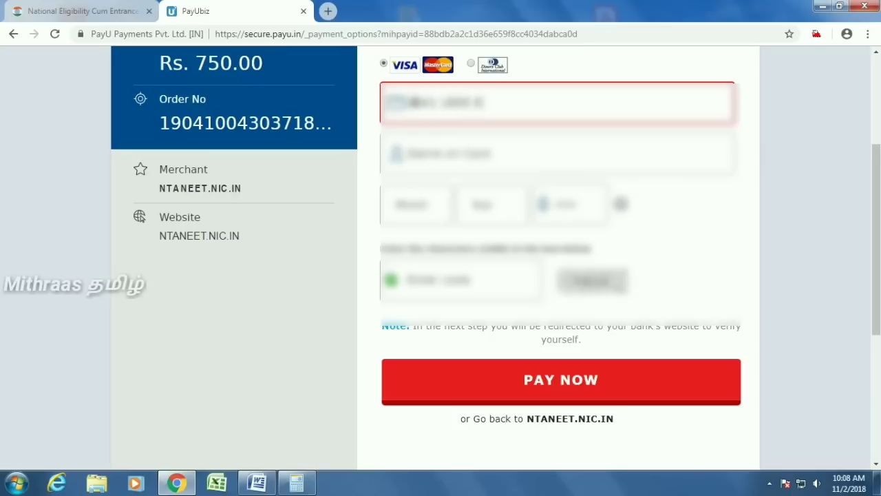
text(?)
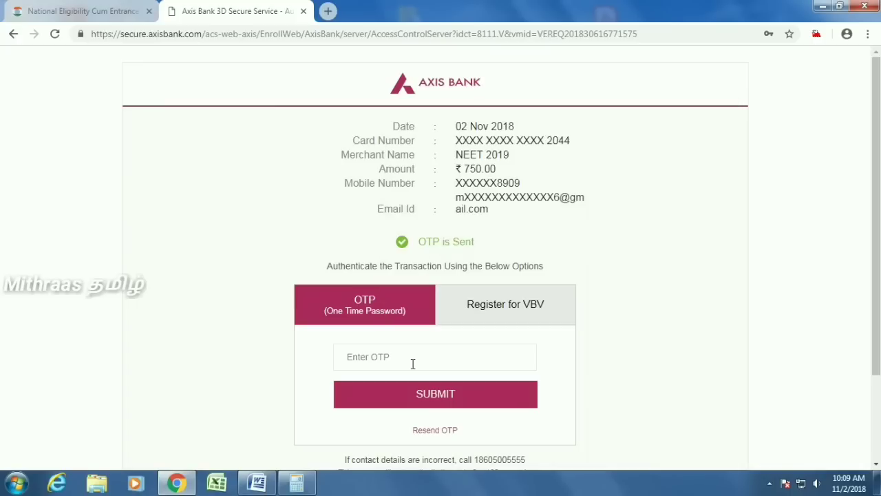
click(413, 363)
text(??)
text(????)
- Submit the one-time password to authorise the ₹750.00 fee payment
click(432, 394)
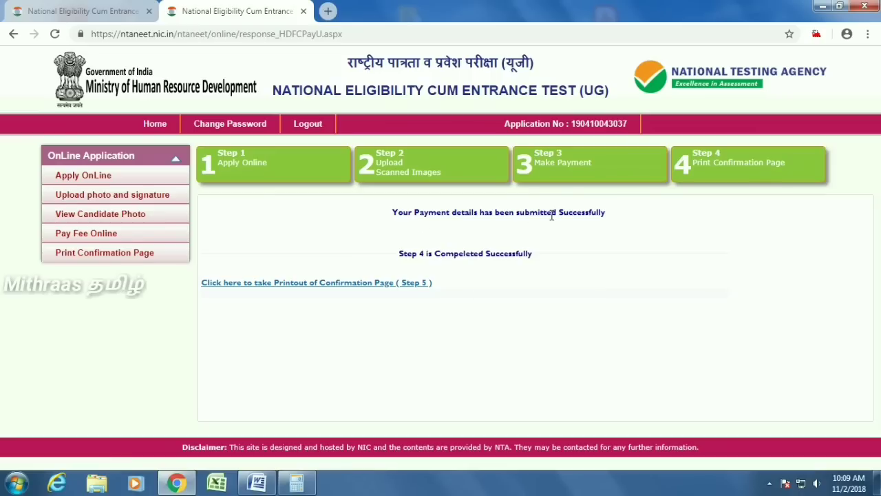
- Open the Step 5 confirmation printout page and maximise its window
click(303, 283)
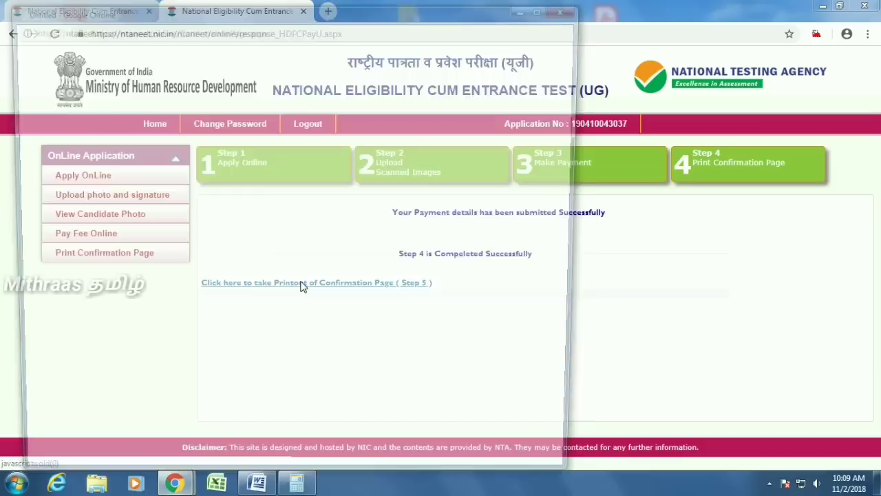
click(546, 8)
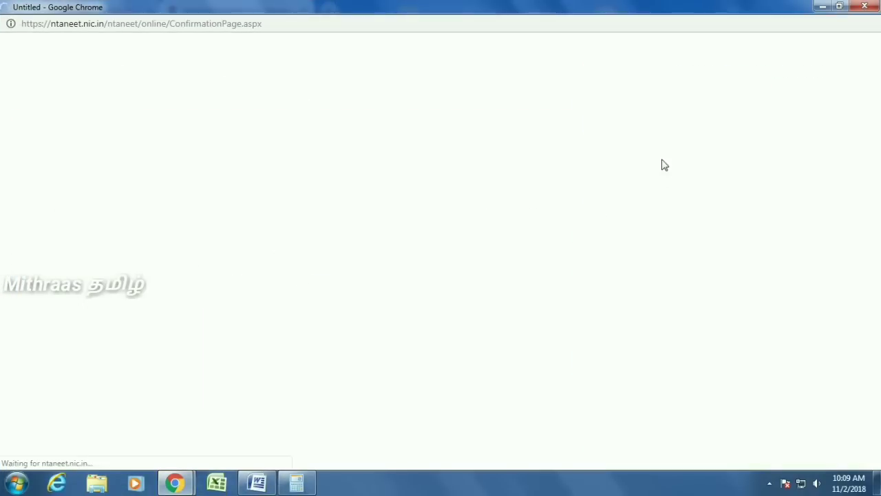